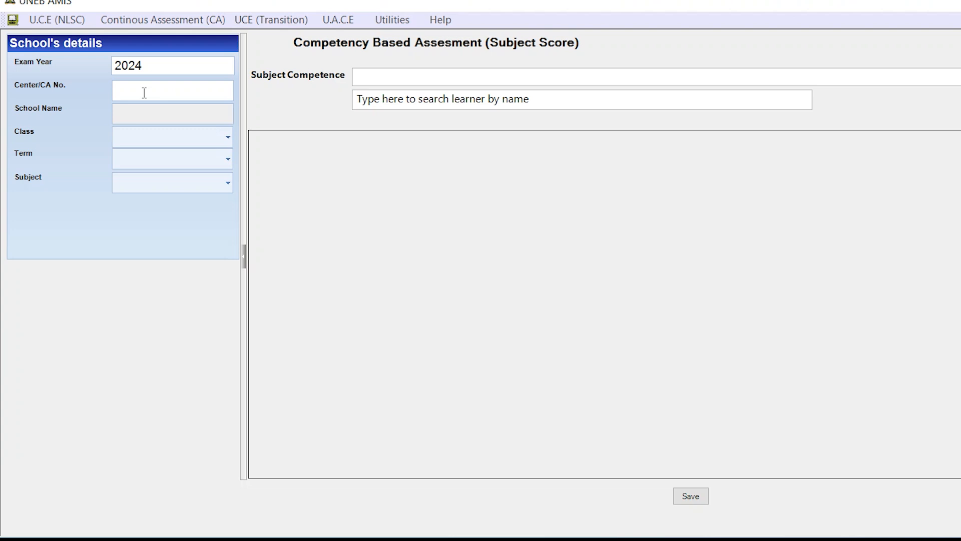
Load the 2024 Mathematics score sheet for centre U4184, class S3, term 2.
{"action": "left_click", "coordinate": [144, 93]}
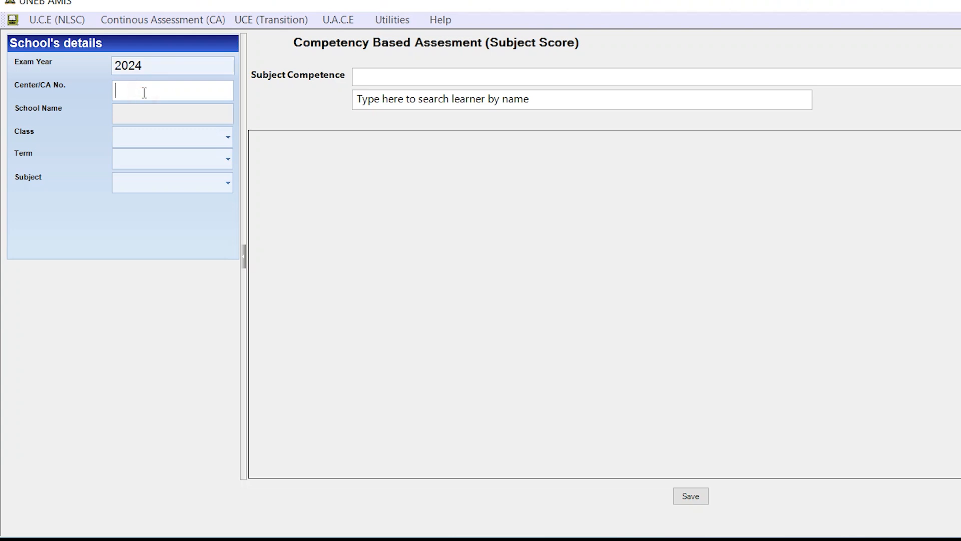
{"action": "type", "text": "U4184"}
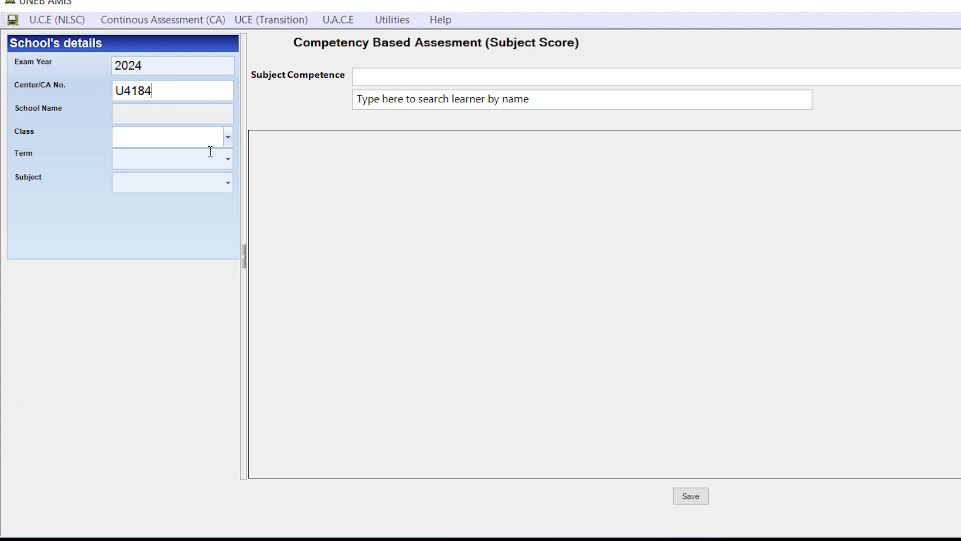
{"action": "left_click", "coordinate": [228, 138]}
{"action": "left_click", "coordinate": [216, 159]}
{"action": "left_click", "coordinate": [227, 160]}
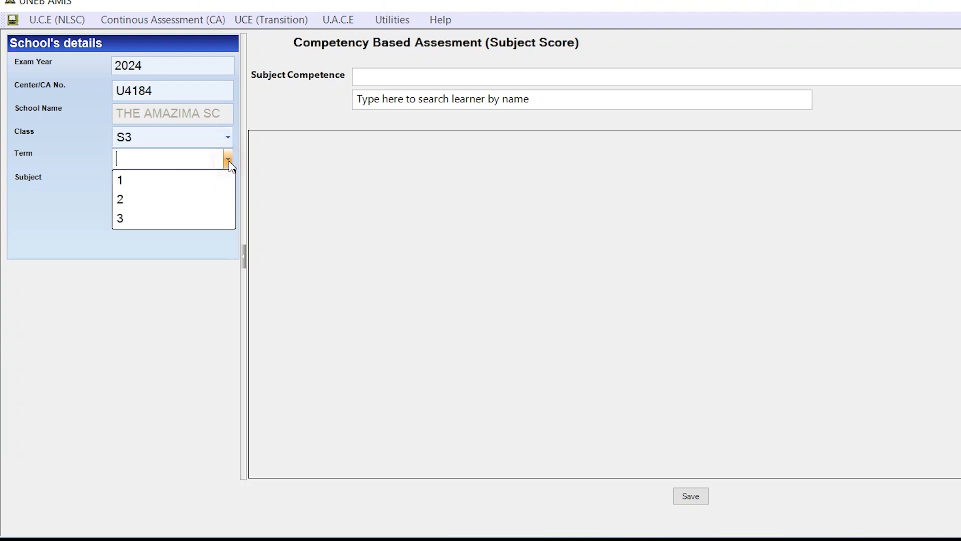
{"action": "left_click", "coordinate": [200, 202]}
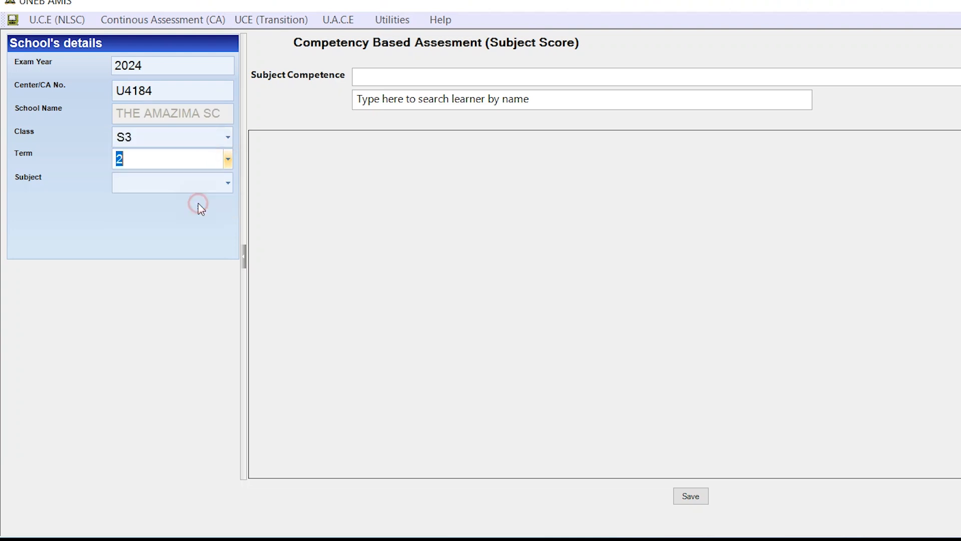
{"action": "left_click", "coordinate": [228, 184]}
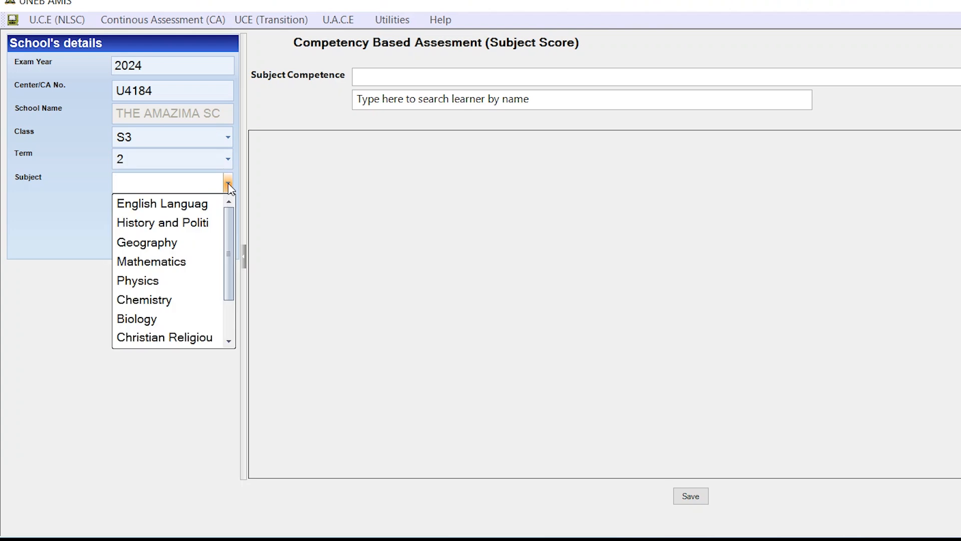
{"action": "left_click", "coordinate": [187, 261]}
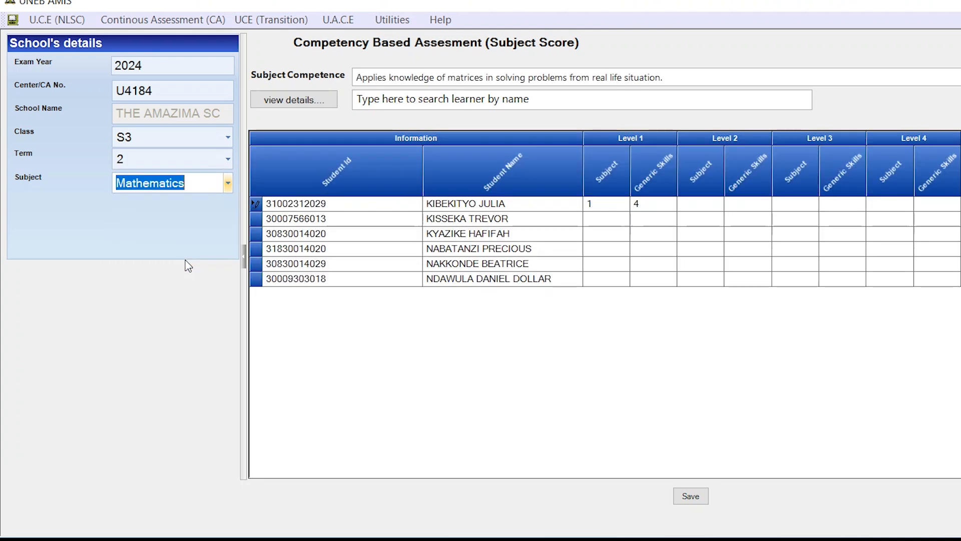
Enter 2 as both the subject and generic skills score at Level 2 for the first learner.
{"action": "left_click", "coordinate": [599, 203]}
{"action": "left_click", "coordinate": [655, 202]}
{"action": "left_click", "coordinate": [688, 203]}
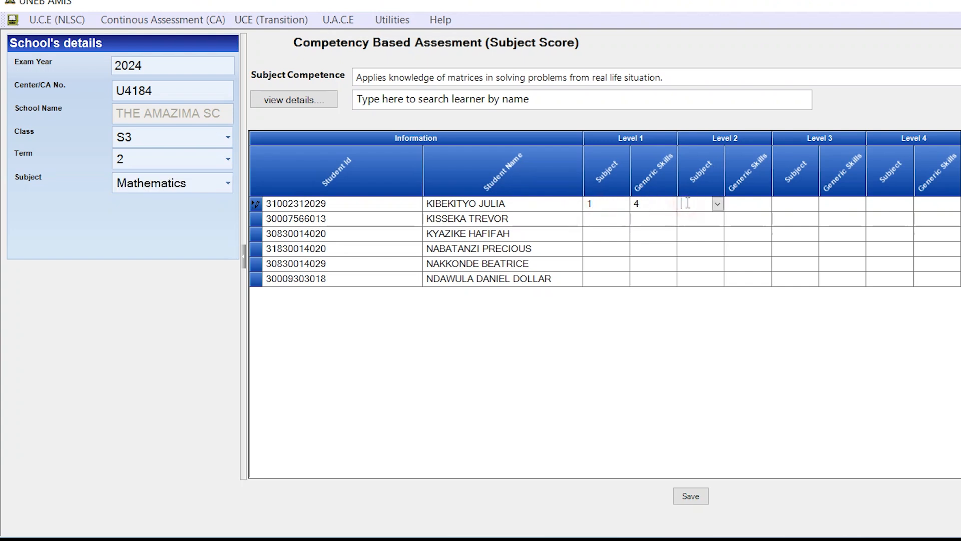
{"action": "type", "text": "23"}
{"action": "left_click", "coordinate": [740, 207]}
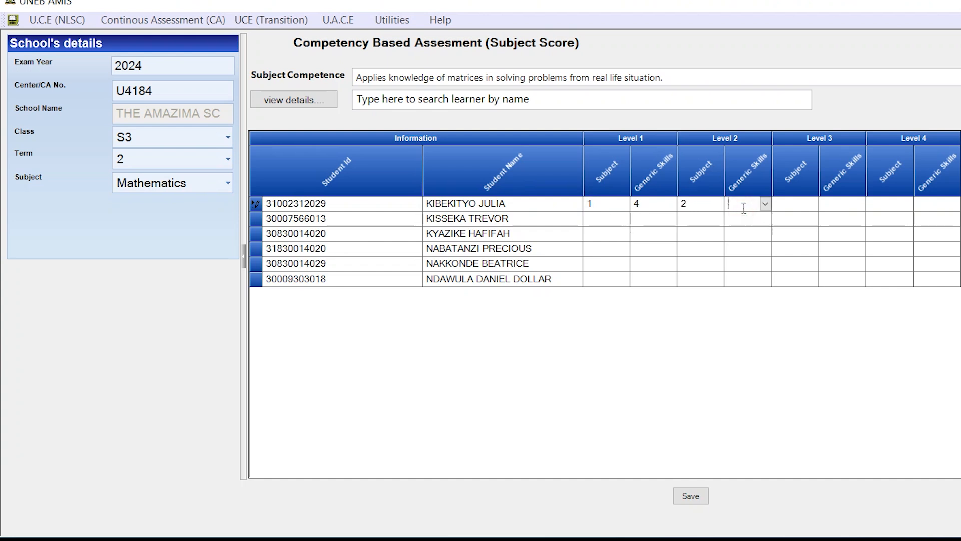
Enter Level 1 subject 3, Level 1 generic skills 4 and Level 2 subject 2 for the second learner.
{"action": "left_click", "coordinate": [617, 221]}
{"action": "left_click", "coordinate": [652, 219]}
{"action": "left_click", "coordinate": [698, 218]}
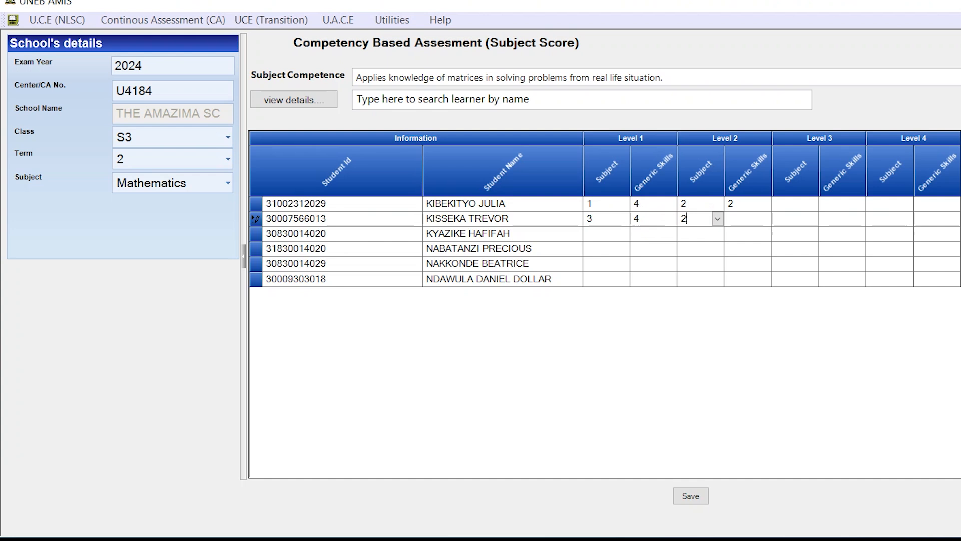
Mark the third learner as Transfered in the subject and generic skills cells of Levels 1 and 2, and save the scores.
{"action": "left_click", "coordinate": [624, 235]}
{"action": "left_click", "coordinate": [624, 235]}
{"action": "left_click", "coordinate": [620, 249]}
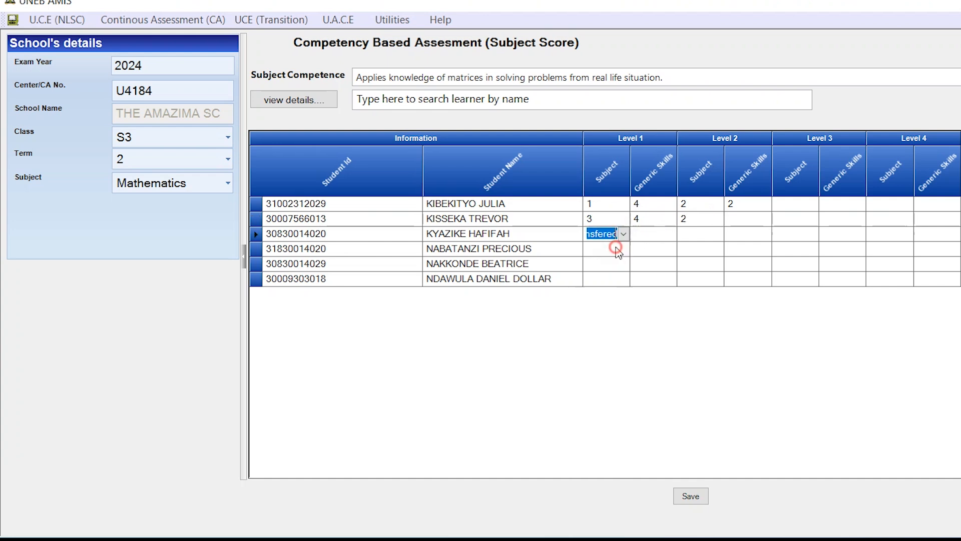
{"action": "left_click", "coordinate": [670, 234]}
{"action": "left_click", "coordinate": [658, 249]}
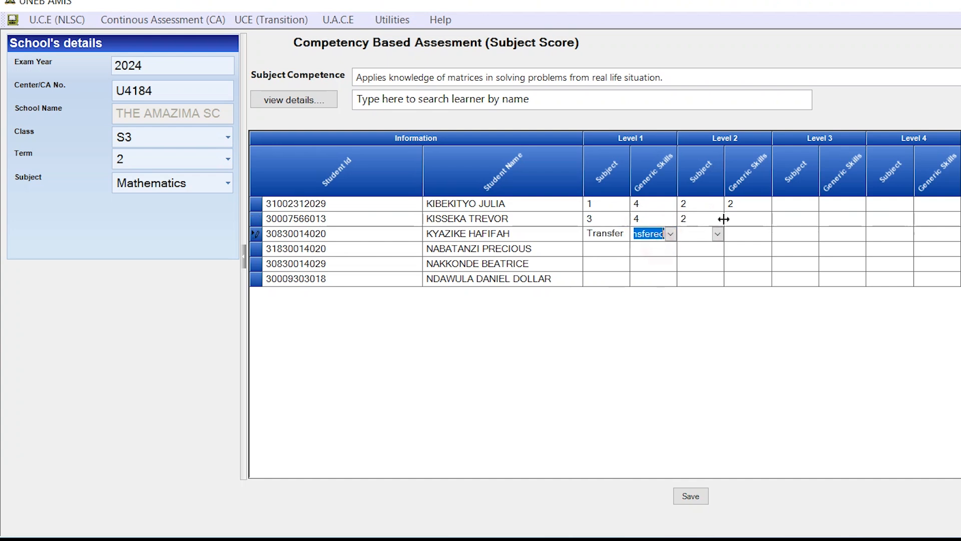
{"action": "left_click", "coordinate": [719, 233]}
{"action": "left_click", "coordinate": [718, 234]}
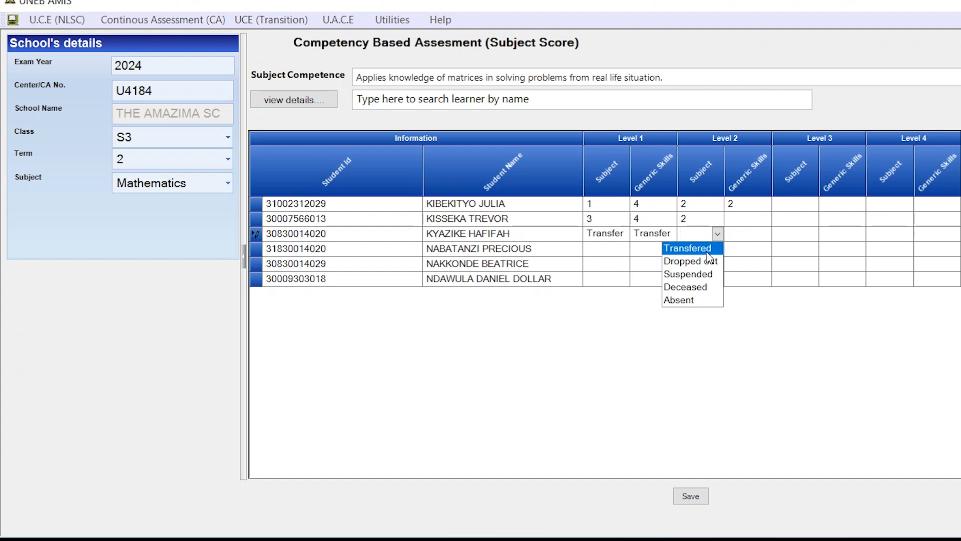
{"action": "left_click", "coordinate": [706, 252]}
{"action": "left_click", "coordinate": [764, 234]}
{"action": "left_click", "coordinate": [765, 234]}
{"action": "left_click", "coordinate": [745, 250]}
{"action": "left_click", "coordinate": [689, 497]}
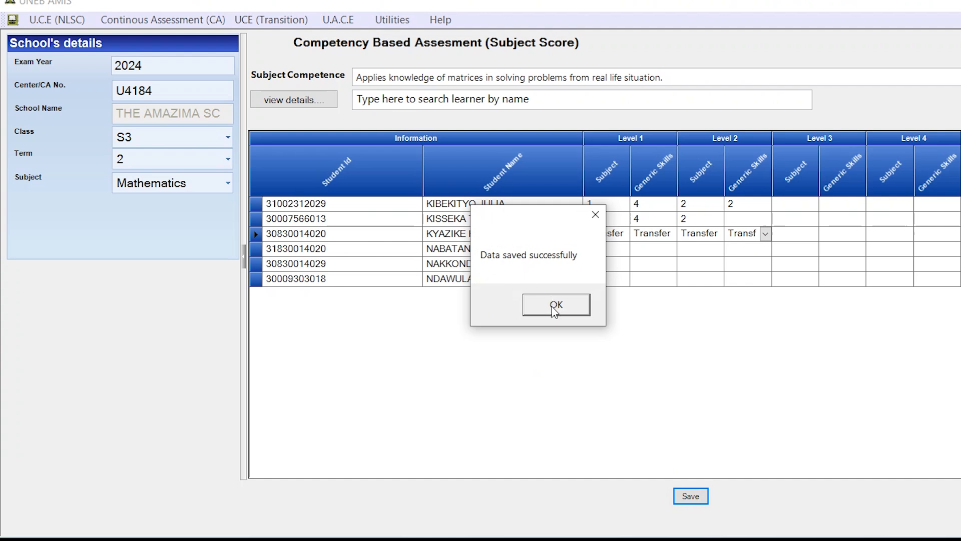
{"action": "left_click", "coordinate": [556, 306]}
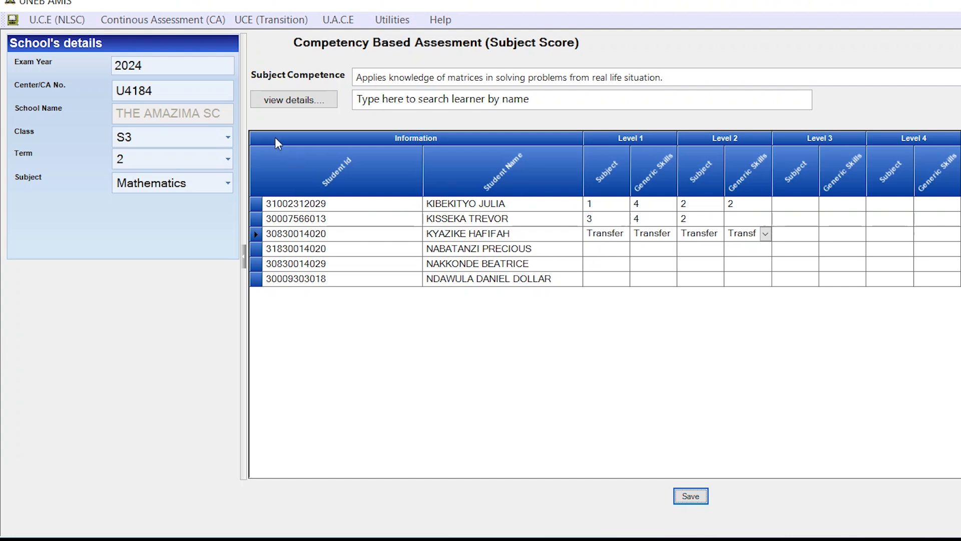
Open the Submit Excel form and load the records for centre U4184, class S3, term 2.
{"action": "left_click", "coordinate": [163, 24]}
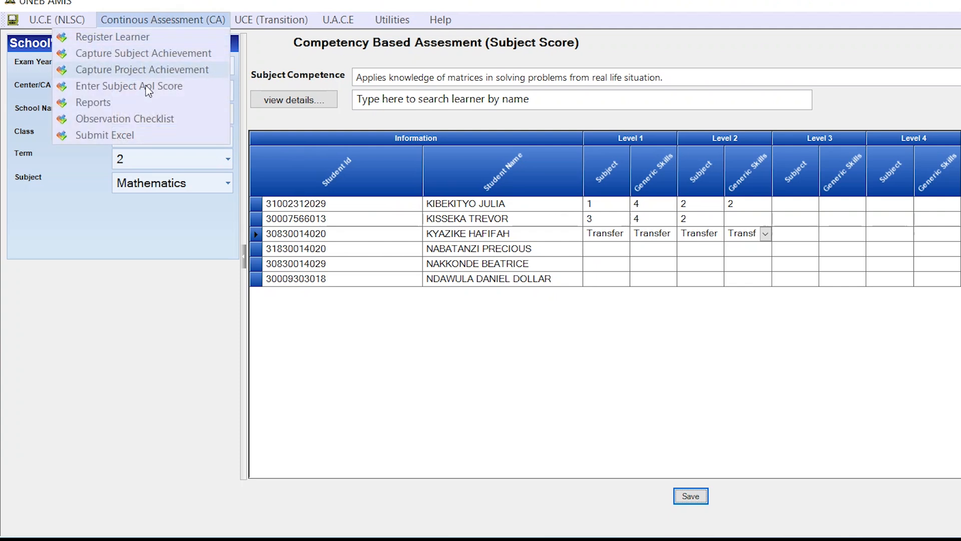
{"action": "left_click", "coordinate": [105, 136]}
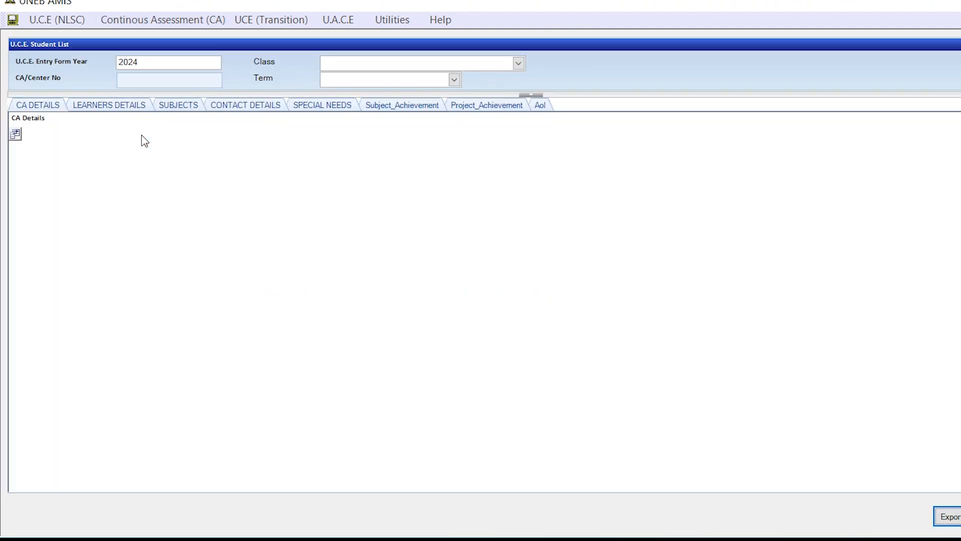
{"action": "left_click", "coordinate": [178, 77]}
{"action": "left_click", "coordinate": [174, 84]}
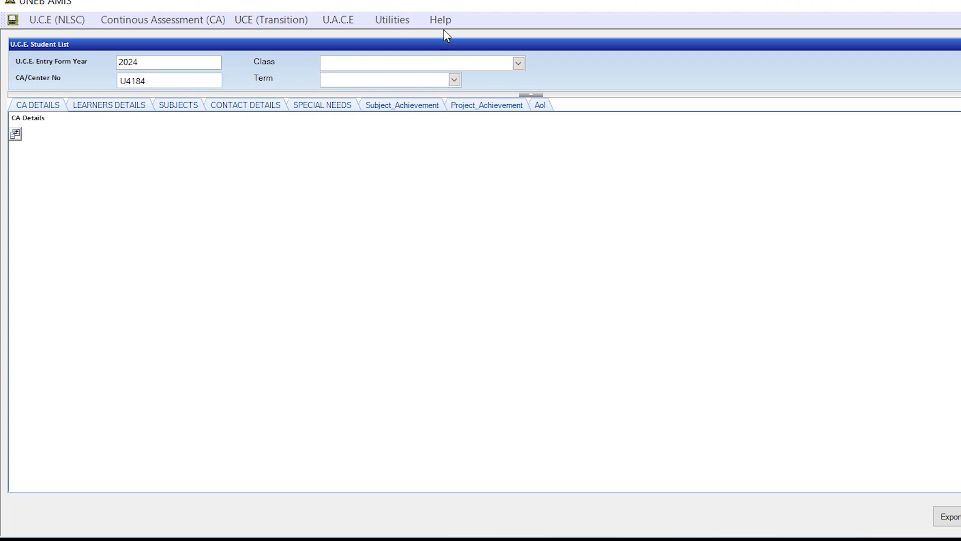
{"action": "left_click", "coordinate": [517, 63]}
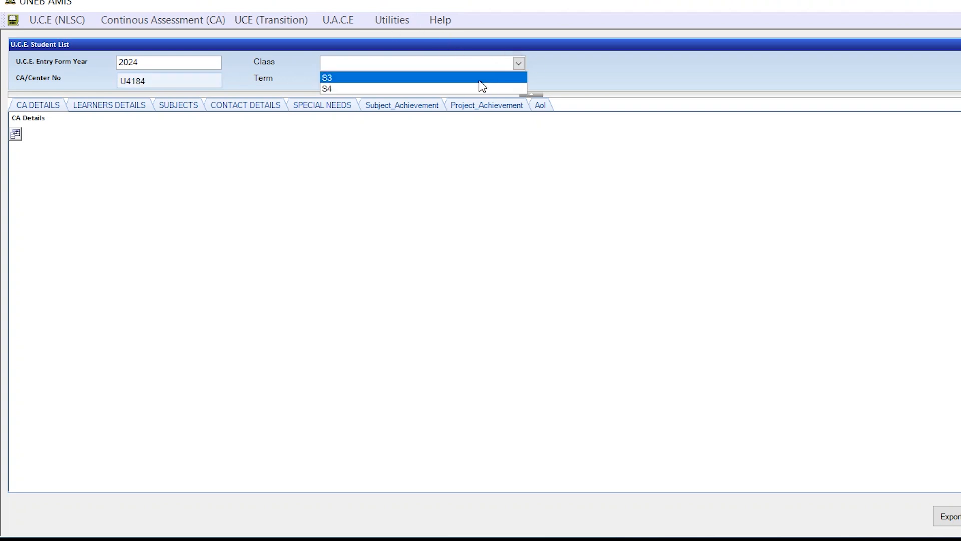
{"action": "left_click", "coordinate": [479, 80]}
{"action": "left_click", "coordinate": [454, 80]}
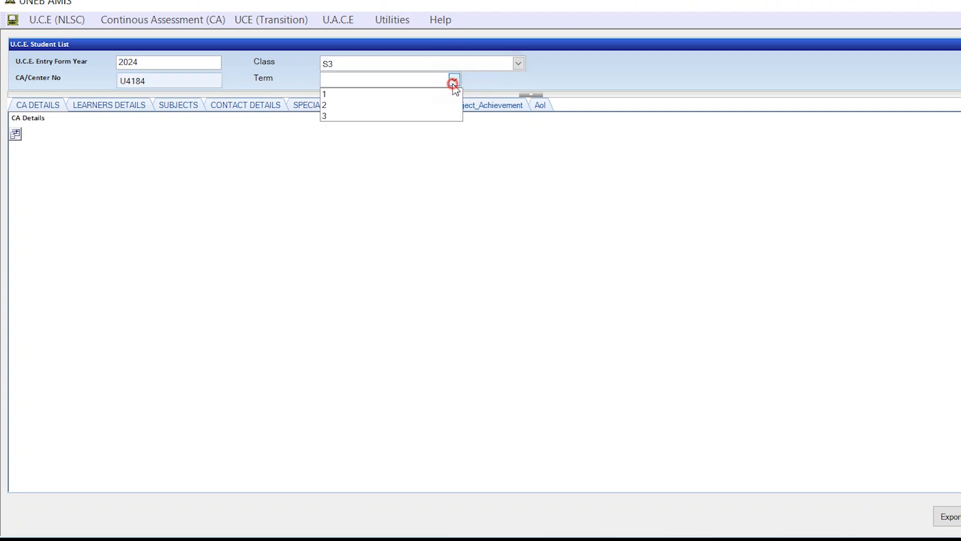
{"action": "left_click", "coordinate": [431, 103]}
{"action": "left_click", "coordinate": [14, 80]}
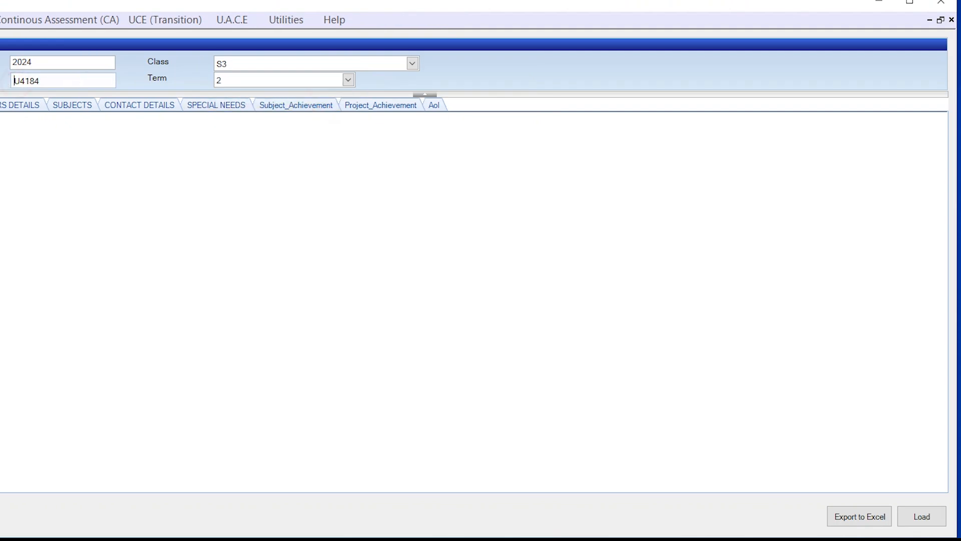
{"action": "left_click_drag", "start_coordinate": [42, 81], "coordinate": [5, 81]}
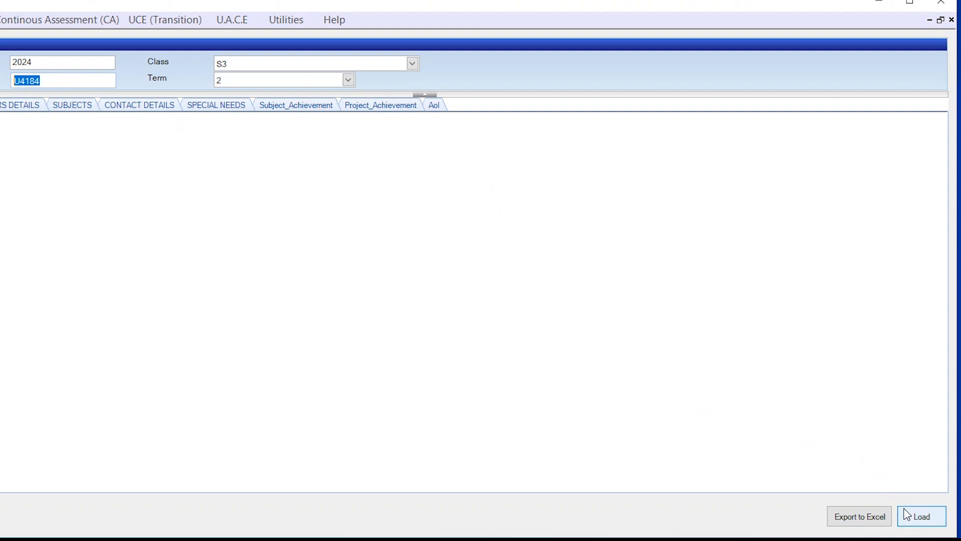
{"action": "left_click", "coordinate": [923, 517]}
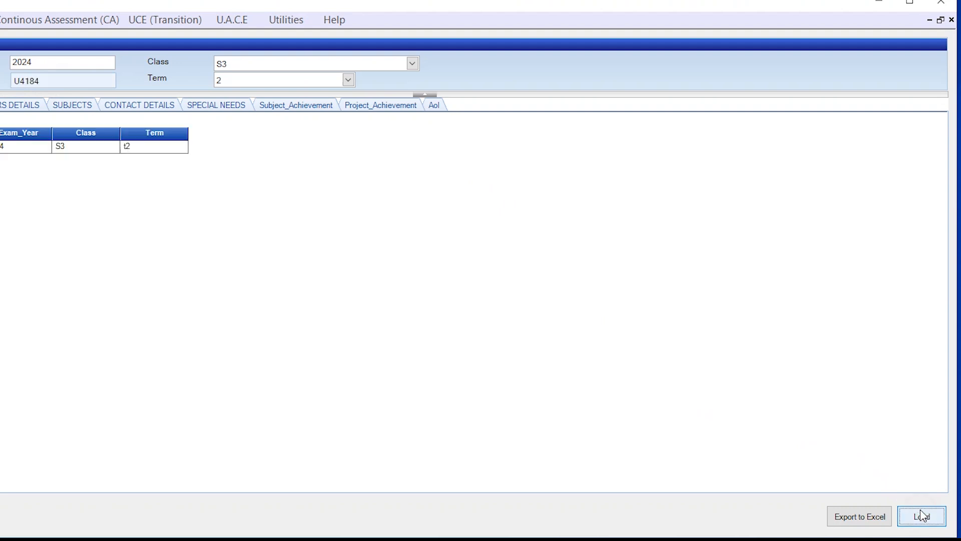
Export the loaded records to an Excel file named "S.3 maths term2" in the Desktop's AMIS folder.
{"action": "left_click", "coordinate": [869, 520]}
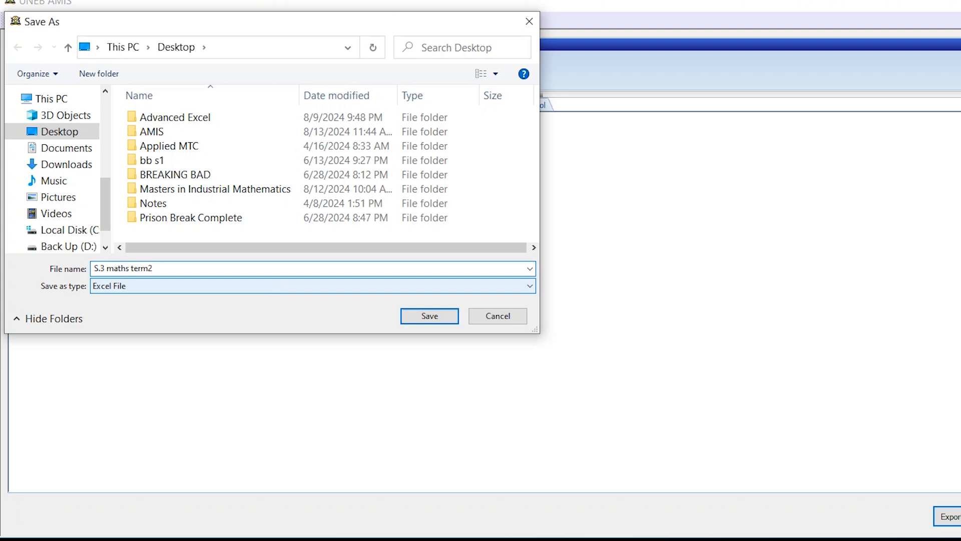
{"action": "left_click", "coordinate": [165, 135]}
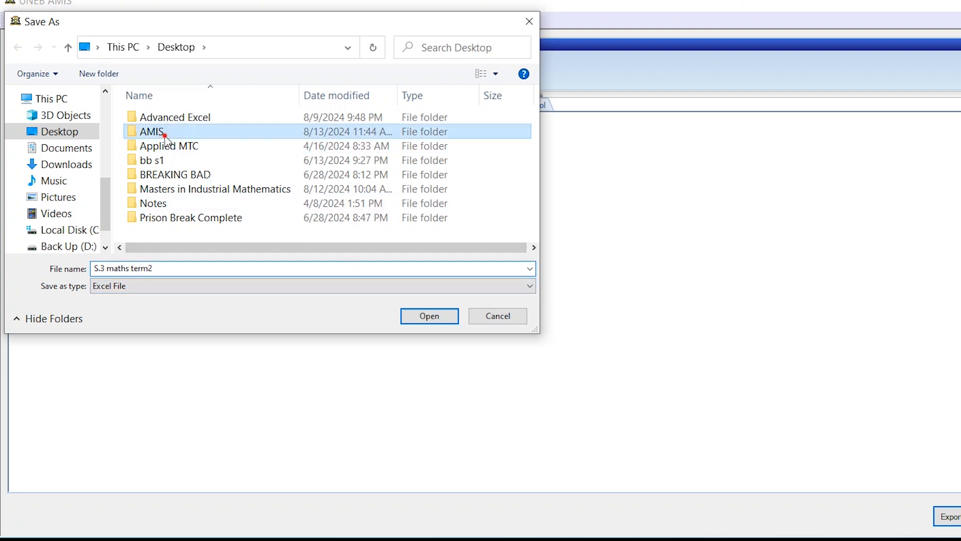
{"action": "double_click", "coordinate": [165, 135]}
{"action": "left_click", "coordinate": [420, 317]}
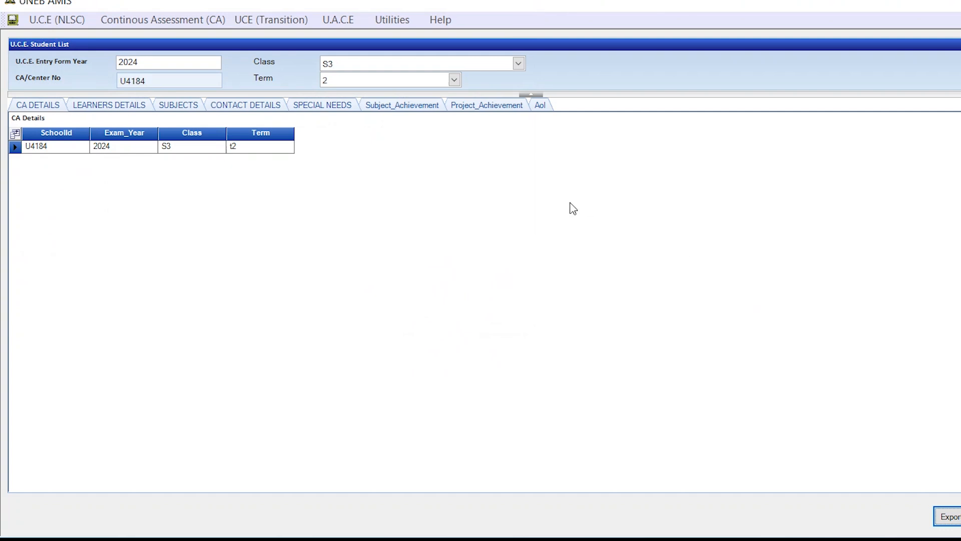
Reopen Capture Subject Achievement and load the Mathematics score sheet for centre U4184, class S3, term 2.
{"action": "left_click", "coordinate": [162, 21]}
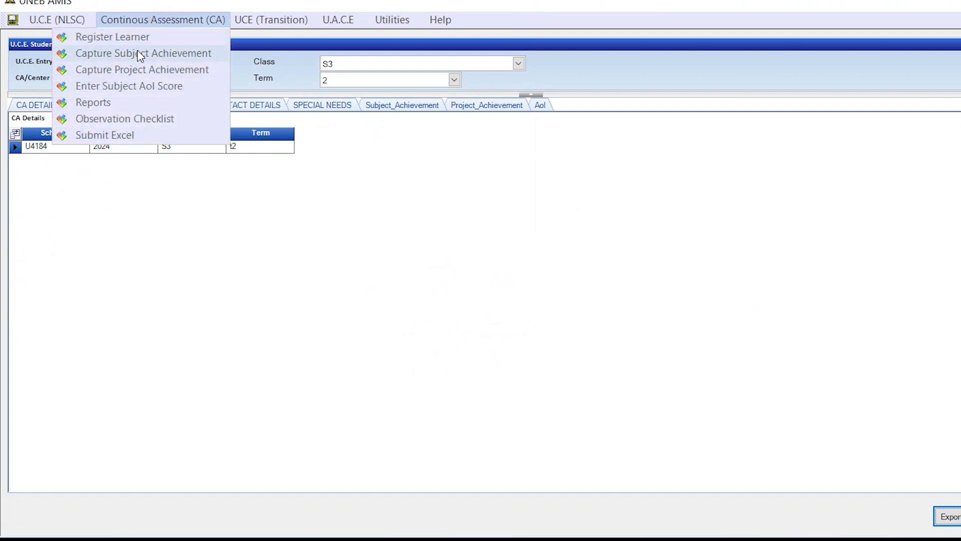
{"action": "left_click", "coordinate": [140, 54]}
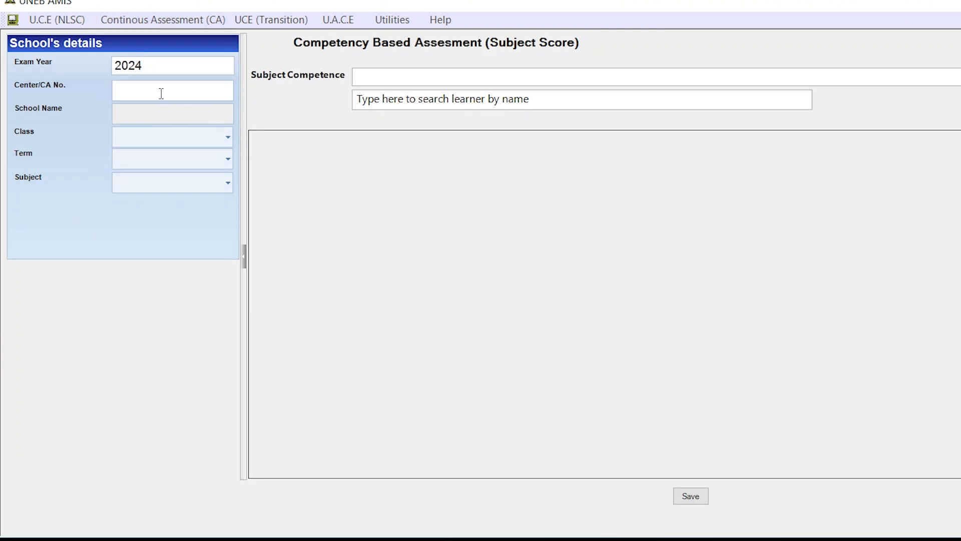
{"action": "left_click", "coordinate": [153, 93]}
{"action": "type", "text": "U4184"}
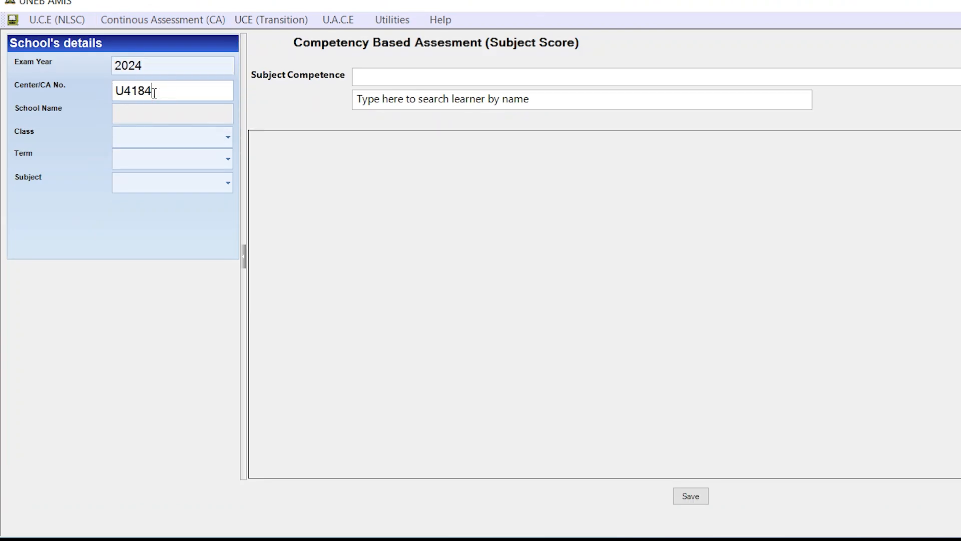
{"action": "left_click", "coordinate": [228, 137]}
{"action": "left_click", "coordinate": [195, 161]}
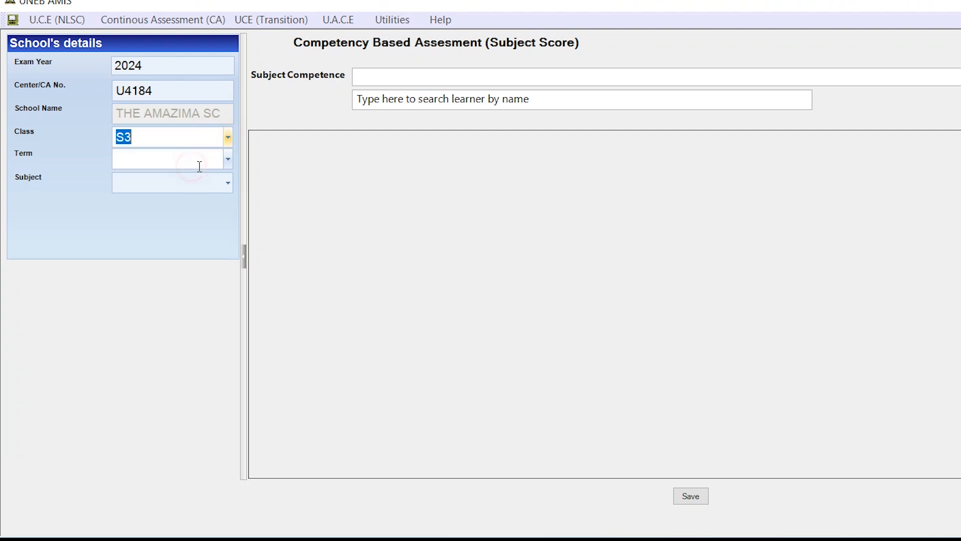
{"action": "left_click", "coordinate": [229, 160]}
{"action": "left_click", "coordinate": [191, 203]}
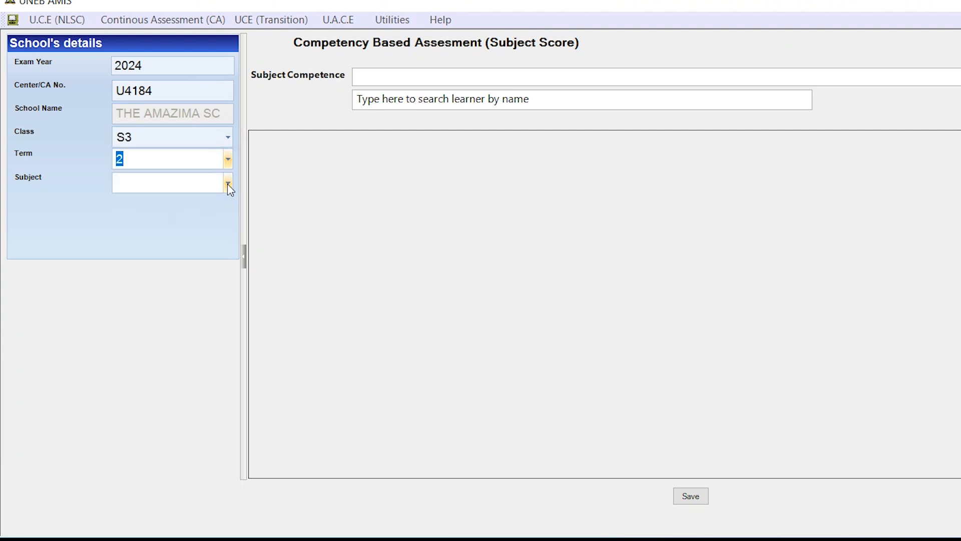
{"action": "left_click", "coordinate": [227, 184]}
{"action": "left_click", "coordinate": [186, 261]}
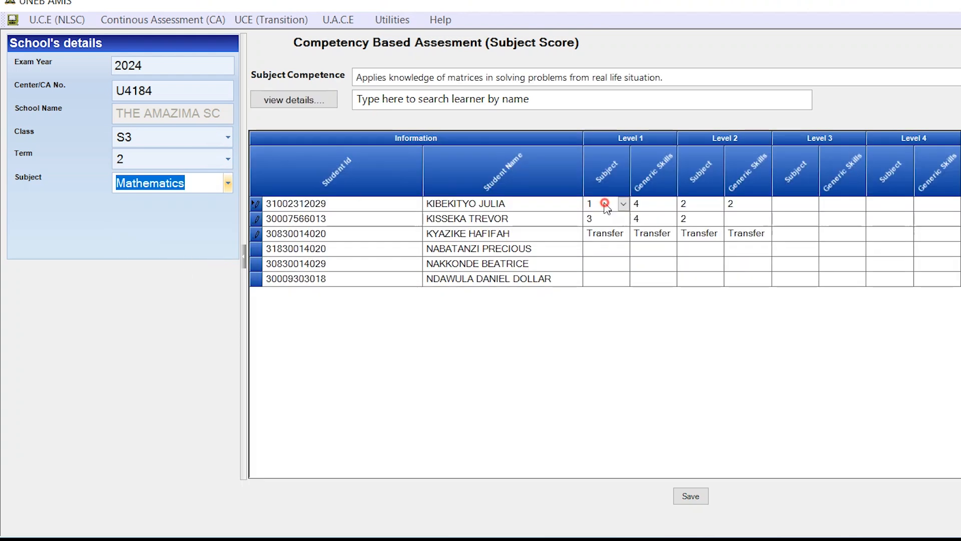
Clear the Level 1 subject entries of the first three learners.
{"action": "left_click", "coordinate": [605, 203]}
{"action": "left_click", "coordinate": [598, 219]}
{"action": "double_click", "coordinate": [597, 220]}
{"action": "key", "text": "BackSpace"}
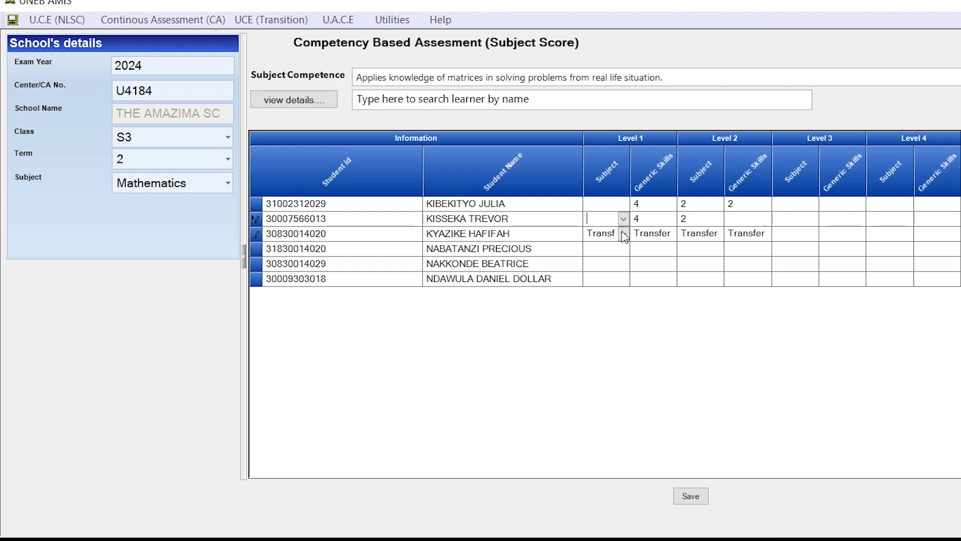
{"action": "left_click", "coordinate": [611, 233]}
{"action": "key", "text": "BackSpace"}
{"action": "key", "text": "BackSpace"}
{"action": "key", "text": "BackSpace"}
{"action": "key", "text": "BackSpace"}
{"action": "key", "text": "BackSpace"}
{"action": "key", "text": "BackSpace"}
{"action": "key", "text": "BackSpace"}
{"action": "key", "text": "Tab"}
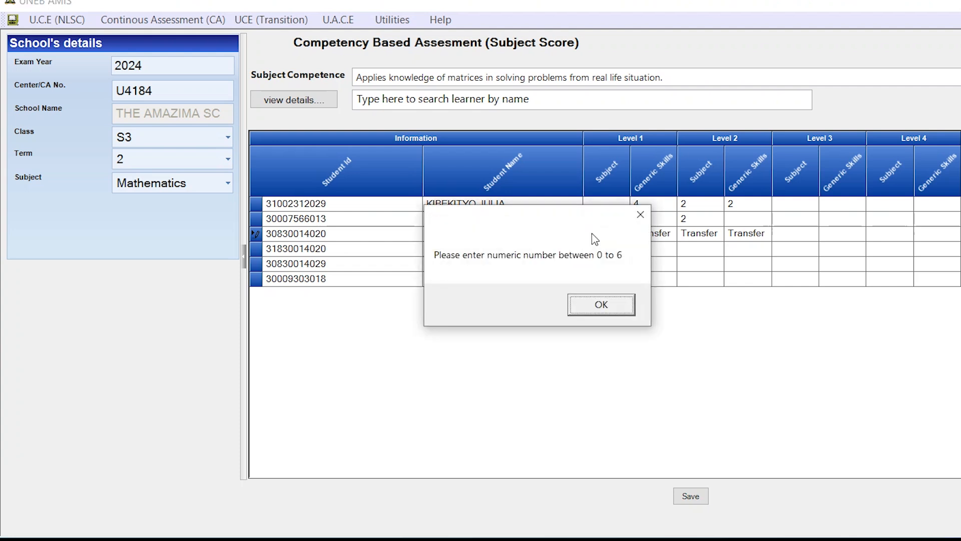
{"action": "left_click", "coordinate": [642, 208]}
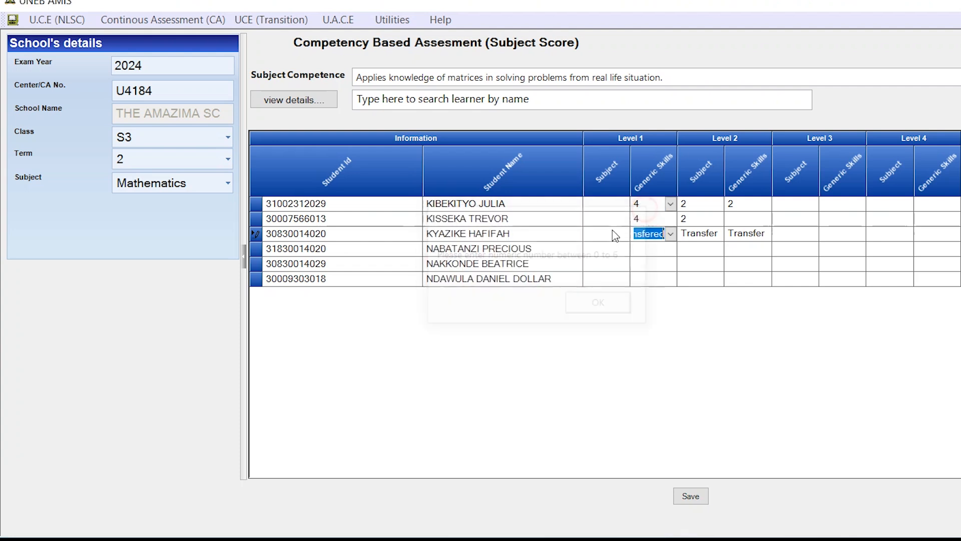
Clear the remaining Level 1 generic skills and Level 2 scores of the first two learners.
{"action": "left_click", "coordinate": [652, 217]}
{"action": "key", "text": "BackSpace"}
{"action": "left_click", "coordinate": [650, 205]}
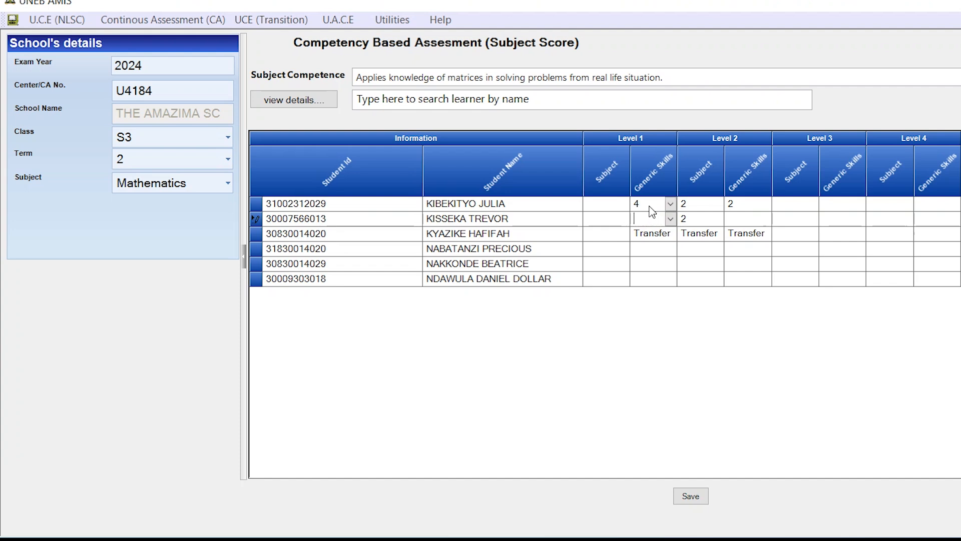
{"action": "left_click", "coordinate": [689, 204]}
{"action": "key", "text": "BackSpace"}
{"action": "left_click", "coordinate": [691, 219]}
{"action": "left_click", "coordinate": [741, 202]}
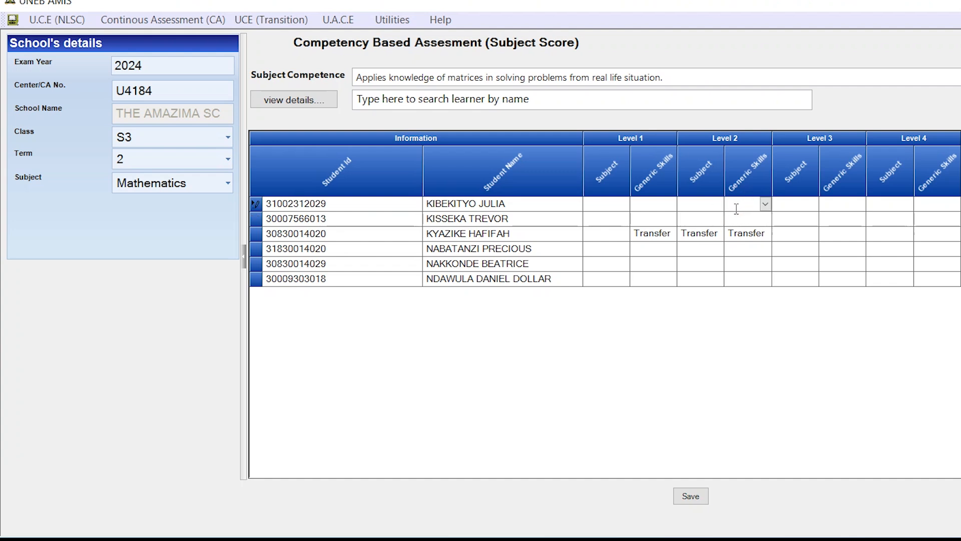
Clear the third learner's transferred entries in Level 1 generic skills and both Level 2 columns, and save the Mathematics sheet.
{"action": "left_click", "coordinate": [708, 234]}
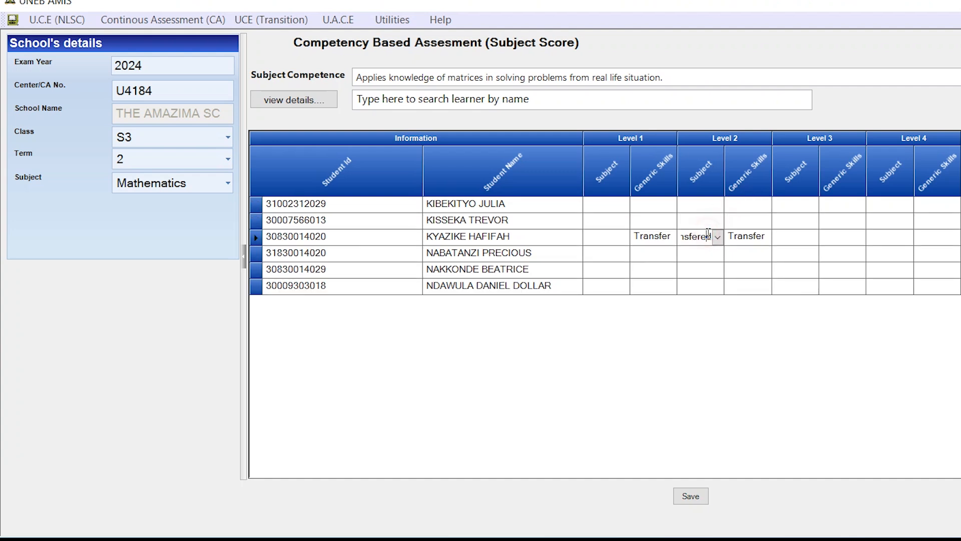
{"action": "key", "text": "BackSpace"}
{"action": "key", "text": "BackSpace"}
{"action": "key", "text": "BackSpace"}
{"action": "key", "text": "BackSpace"}
{"action": "key", "text": "BackSpace"}
{"action": "key", "text": "BackSpace"}
{"action": "key", "text": "BackSpace"}
{"action": "key", "text": "BackSpace"}
{"action": "key", "text": "BackSpace"}
{"action": "key", "text": "BackSpace"}
{"action": "left_click", "coordinate": [667, 239]}
{"action": "left_click", "coordinate": [669, 239]}
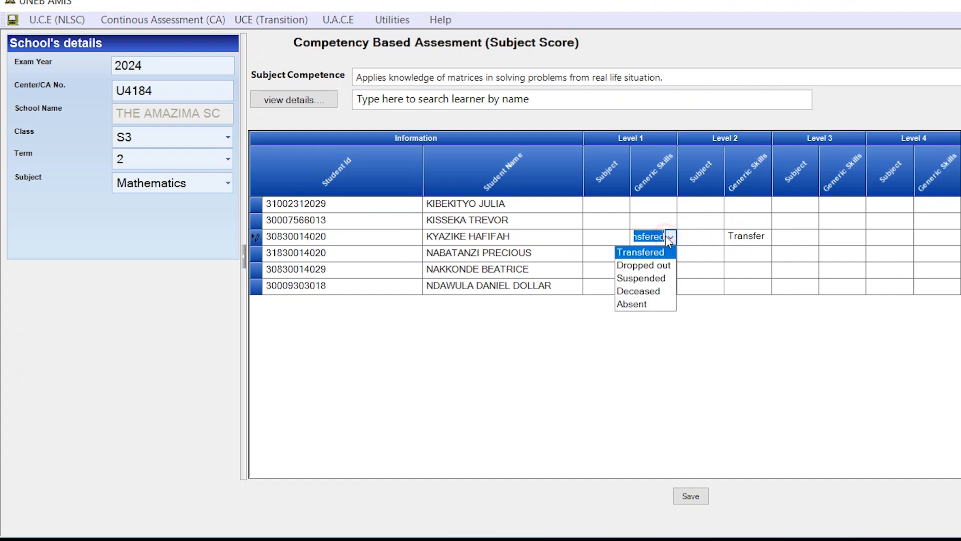
{"action": "left_click", "coordinate": [746, 237]}
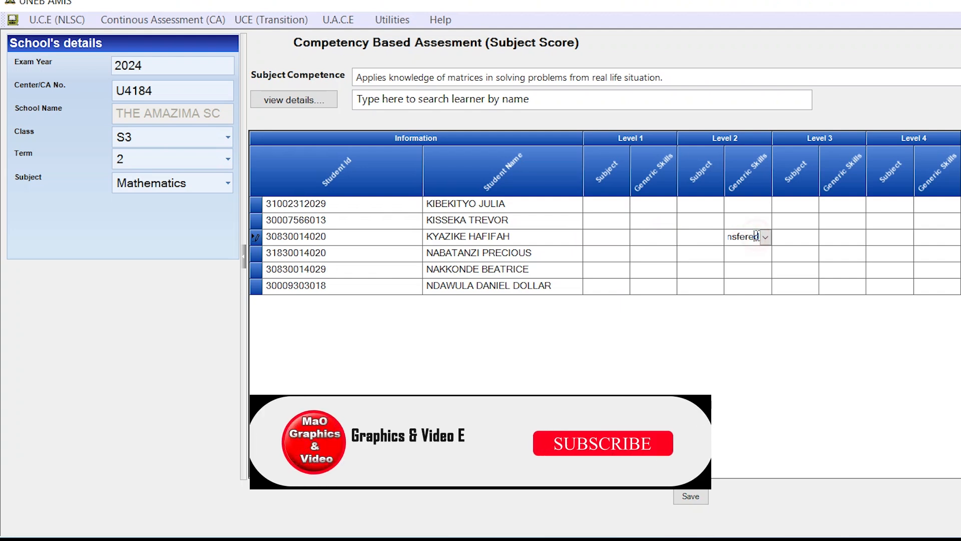
{"action": "key", "text": "BackSpace"}
{"action": "key", "text": "BackSpace"}
{"action": "key", "text": "BackSpace"}
{"action": "key", "text": "BackSpace"}
{"action": "key", "text": "BackSpace"}
{"action": "key", "text": "BackSpace"}
{"action": "key", "text": "BackSpace"}
{"action": "key", "text": "BackSpace"}
{"action": "key", "text": "BackSpace"}
{"action": "key", "text": "Delete"}
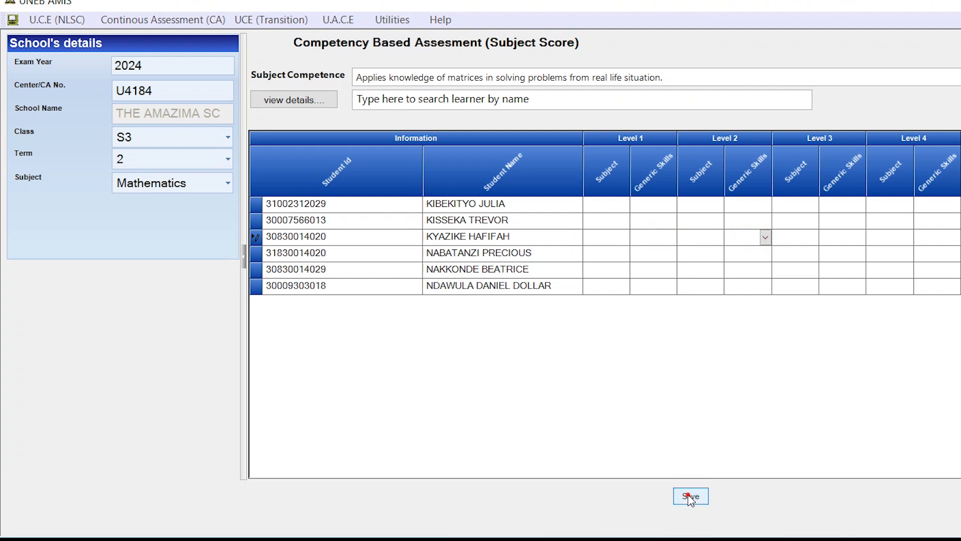
{"action": "left_click", "coordinate": [690, 495]}
{"action": "left_click", "coordinate": [545, 308]}
Load the Chemistry score sheet and enter the first learner's Level 1 scores: 2 for subject and 3 for generic skills.
{"action": "left_click", "coordinate": [226, 188]}
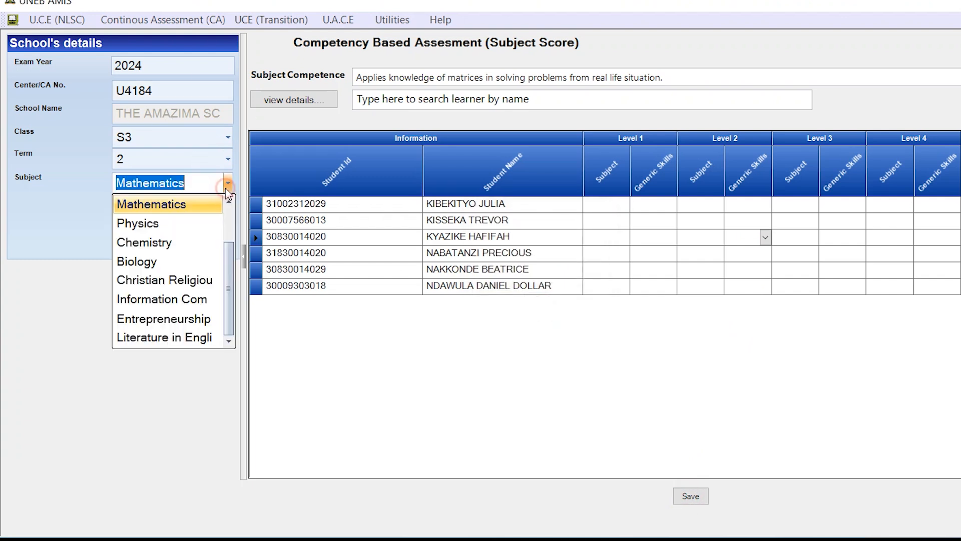
{"action": "left_click", "coordinate": [176, 246]}
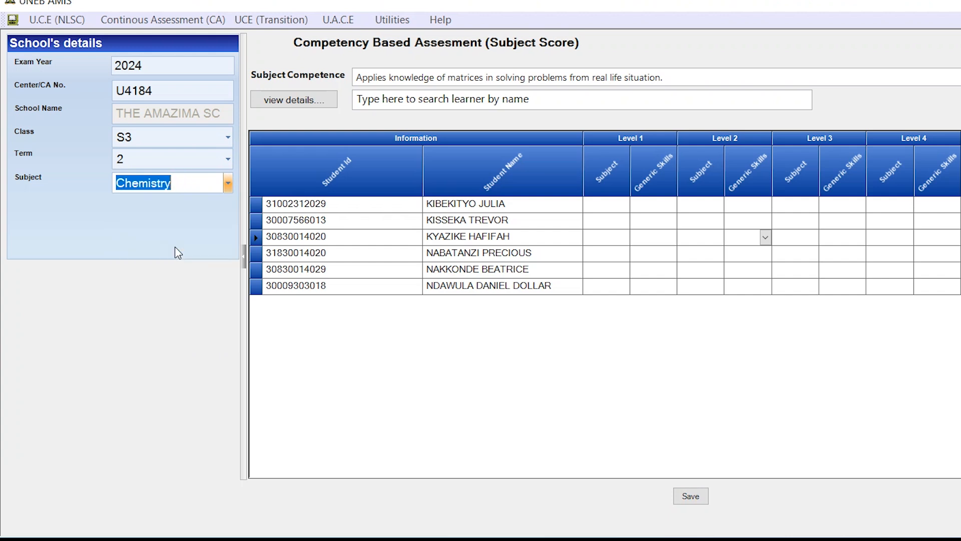
{"action": "left_click", "coordinate": [612, 205]}
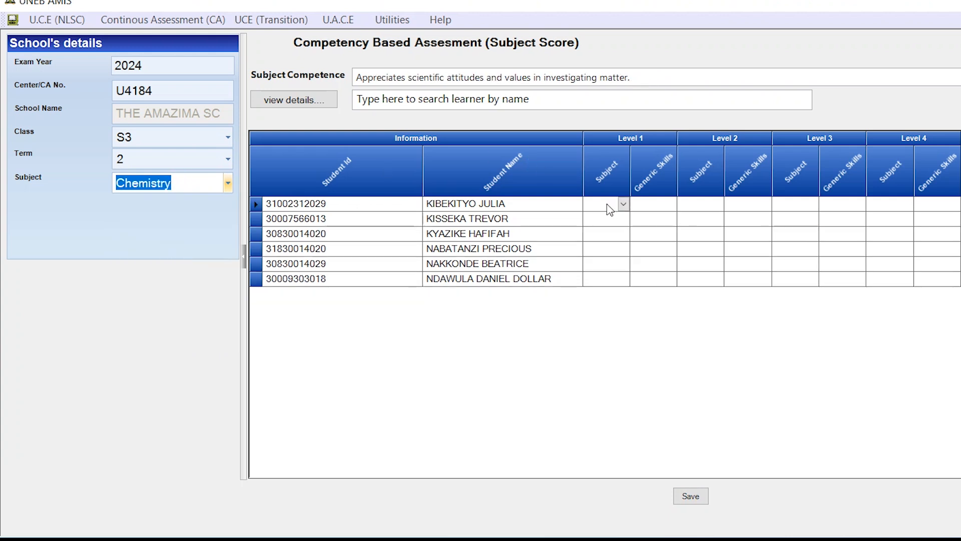
{"action": "left_click", "coordinate": [608, 205]}
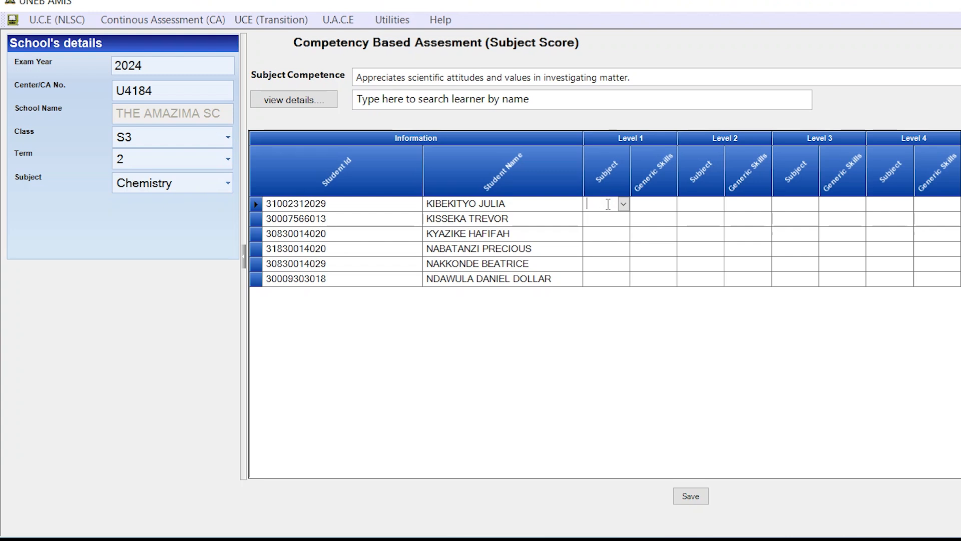
{"action": "left_click", "coordinate": [657, 204]}
Mark the second learner as Dropped out in both Level 1 columns and save the Chemistry sheet.
{"action": "left_click", "coordinate": [623, 219]}
{"action": "left_click", "coordinate": [623, 218]}
{"action": "left_click", "coordinate": [611, 246]}
{"action": "left_click", "coordinate": [670, 219]}
{"action": "left_click", "coordinate": [670, 219]}
{"action": "left_click", "coordinate": [649, 247]}
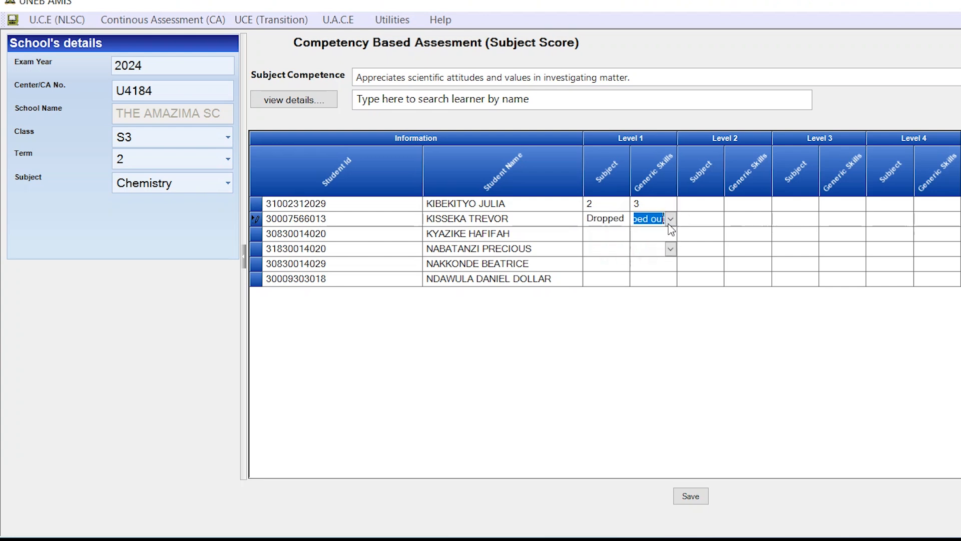
{"action": "left_click", "coordinate": [692, 497]}
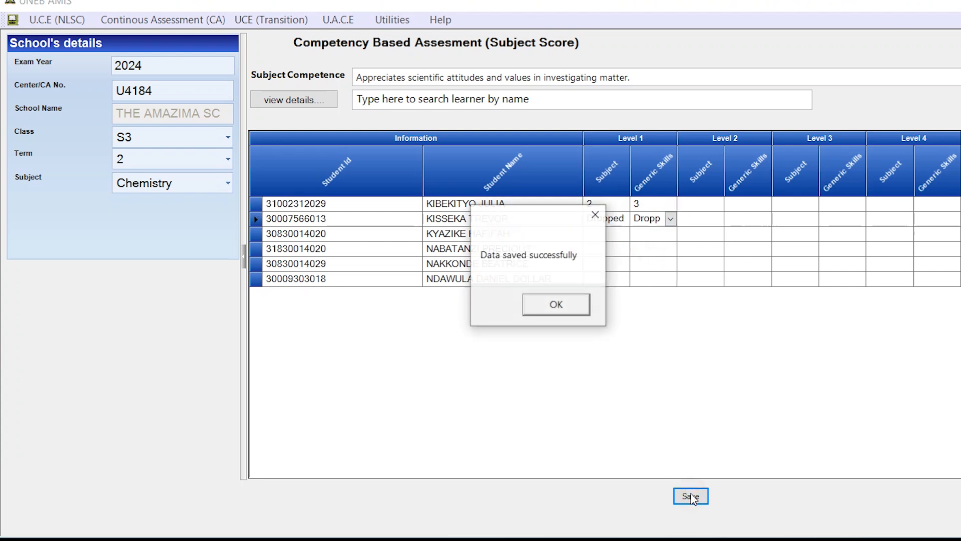
{"action": "left_click", "coordinate": [535, 302]}
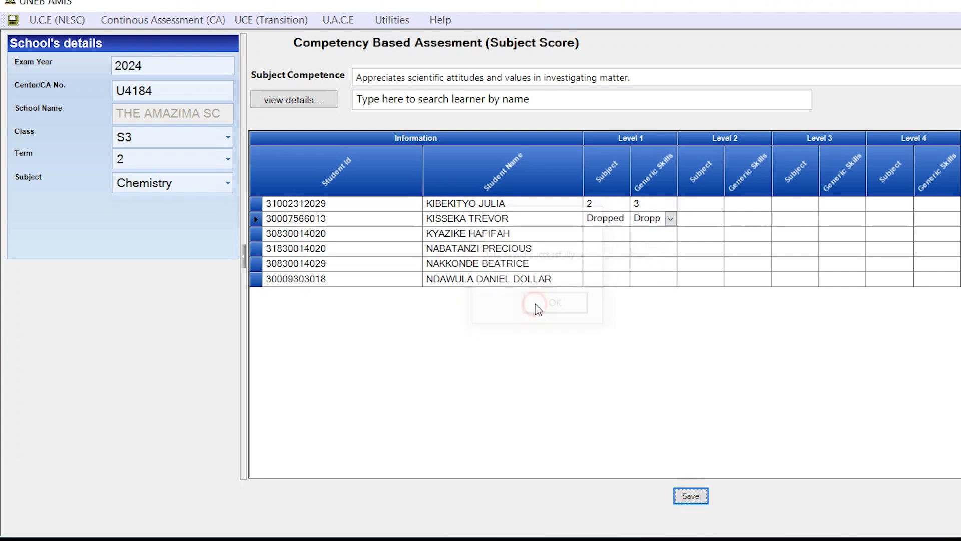
Open the Submit Excel form and load the 2024 records for centre U4184, class S3, term 2.
{"action": "left_click", "coordinate": [176, 21]}
{"action": "left_click", "coordinate": [137, 136]}
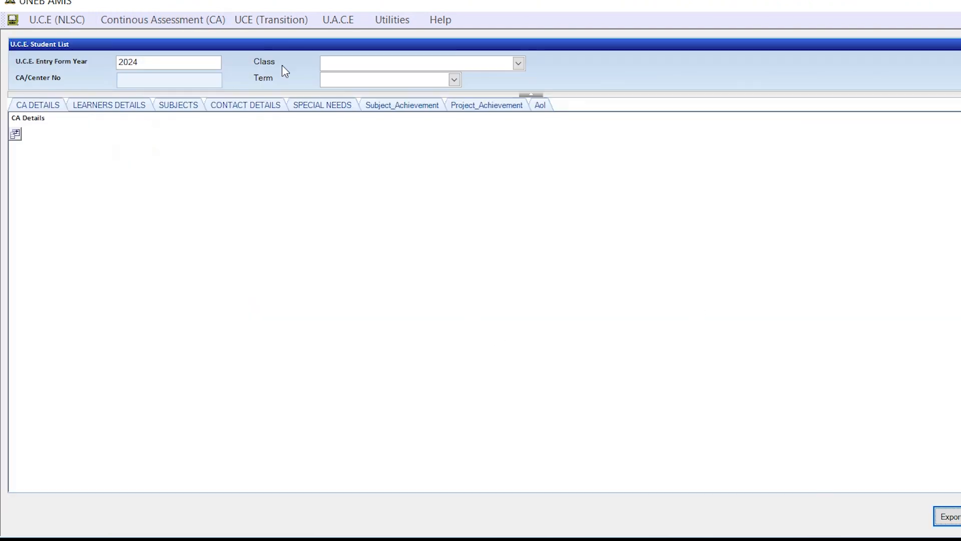
{"action": "left_click", "coordinate": [167, 79]}
{"action": "type", "text": "U4184"}
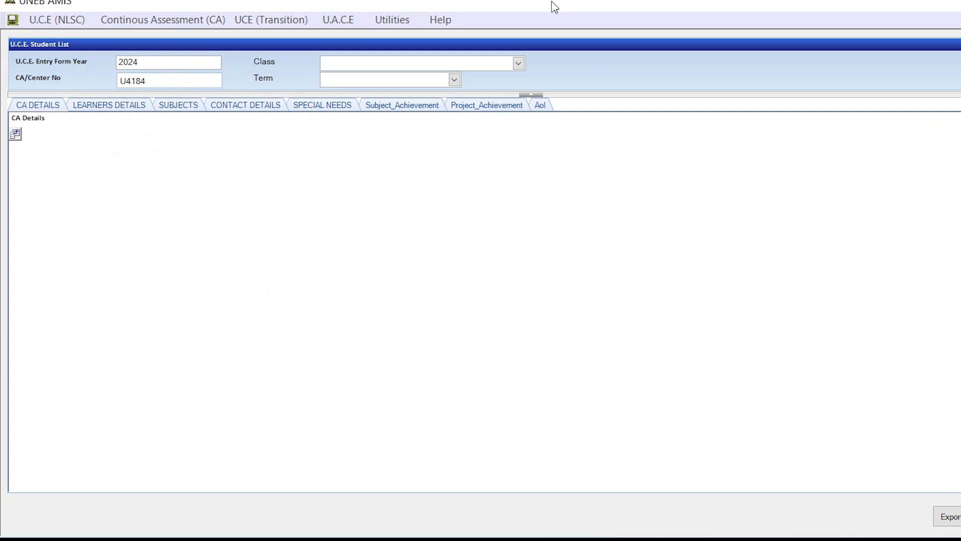
{"action": "left_click", "coordinate": [518, 63]}
{"action": "left_click", "coordinate": [456, 86]}
{"action": "left_click", "coordinate": [454, 81]}
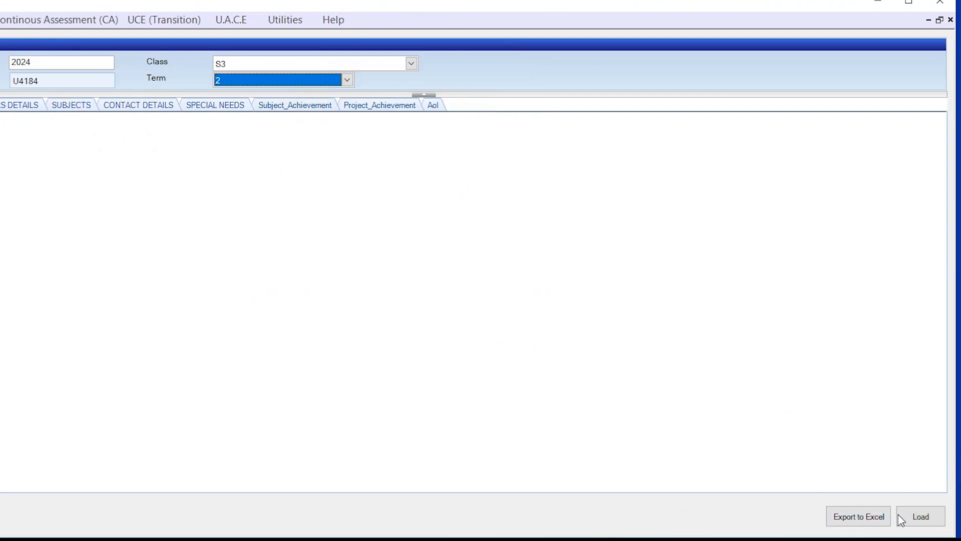
{"action": "left_click", "coordinate": [921, 517]}
Export the loaded records to an Excel file named "S.3 Chem" in the Desktop's AMIS folder.
{"action": "left_click", "coordinate": [871, 519]}
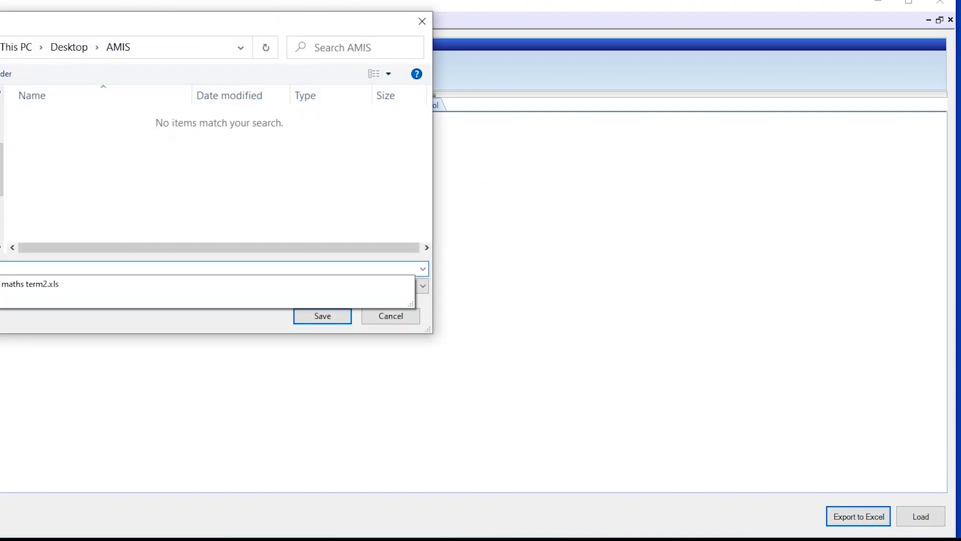
{"action": "type", "text": "Ch"}
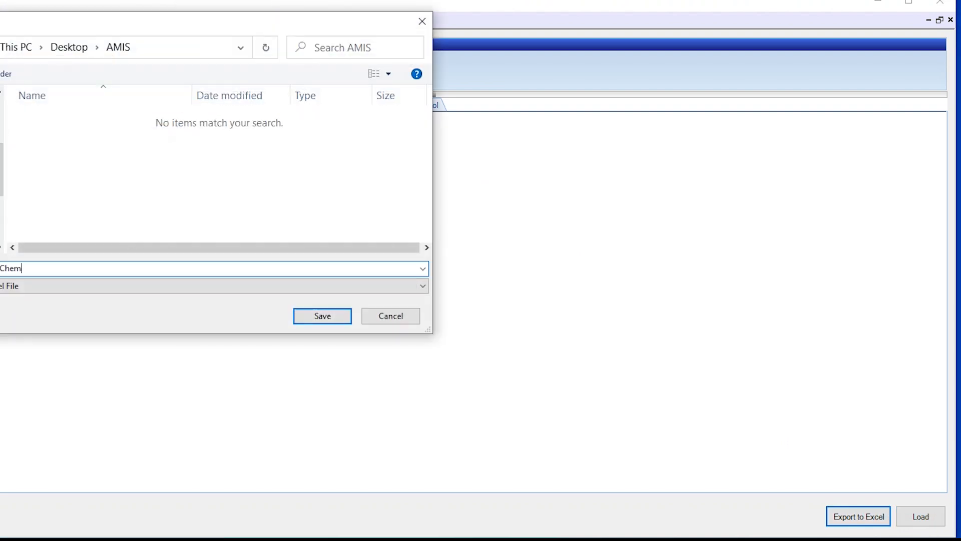
{"action": "type", "text": "em"}
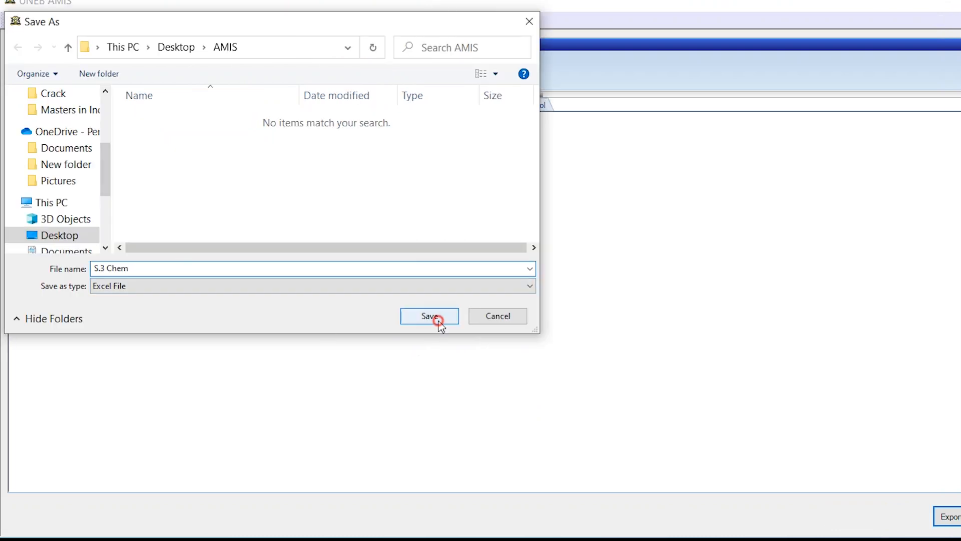
{"action": "left_click", "coordinate": [328, 318]}
Reopen Capture Subject Achievement and load the Chemistry score sheet for centre U4184, class S3, term 2.
{"action": "left_click", "coordinate": [140, 21]}
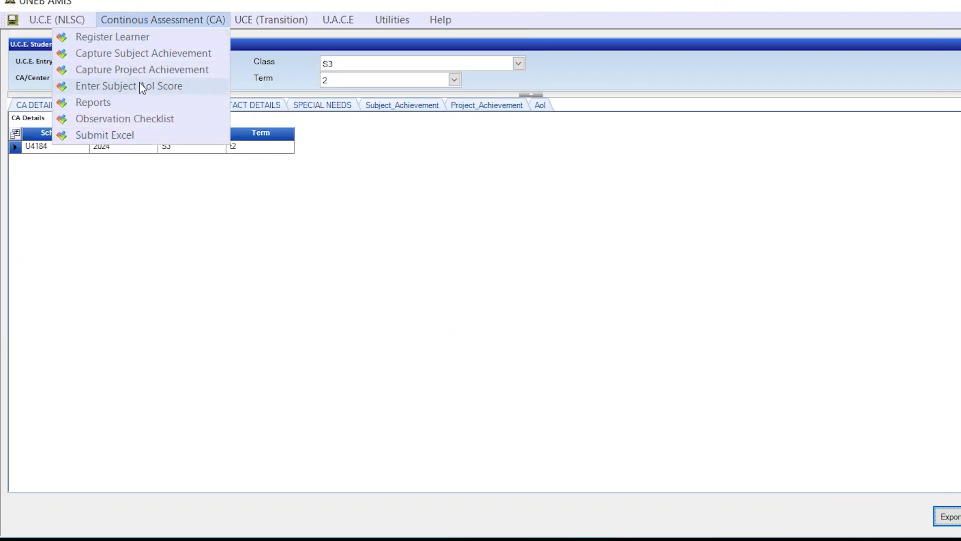
{"action": "left_click", "coordinate": [142, 53]}
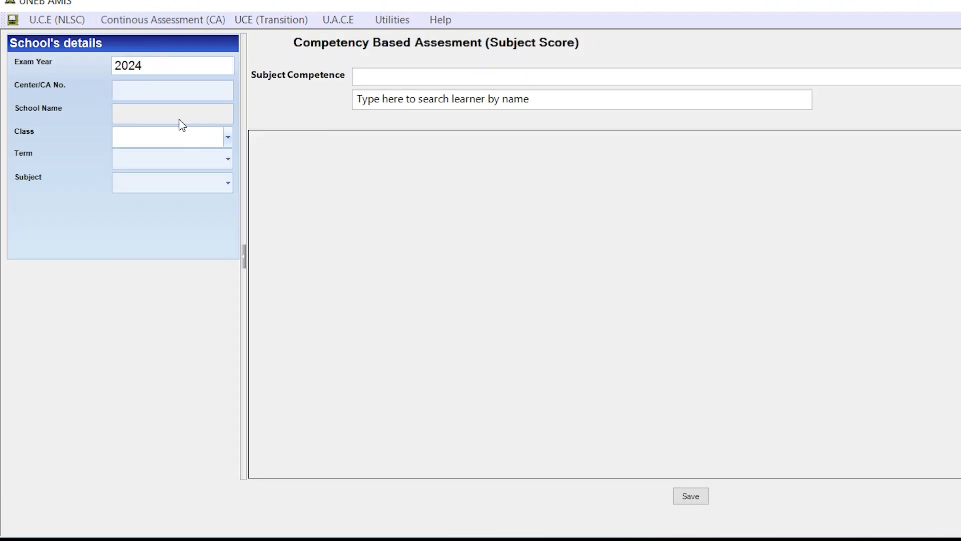
{"action": "left_click", "coordinate": [167, 89]}
{"action": "type", "text": "U4184"}
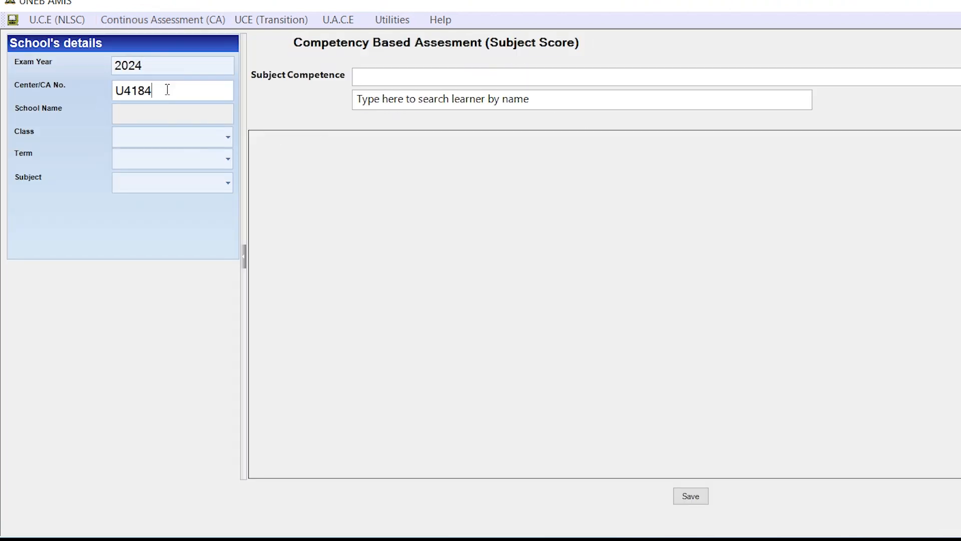
{"action": "left_click", "coordinate": [228, 137]}
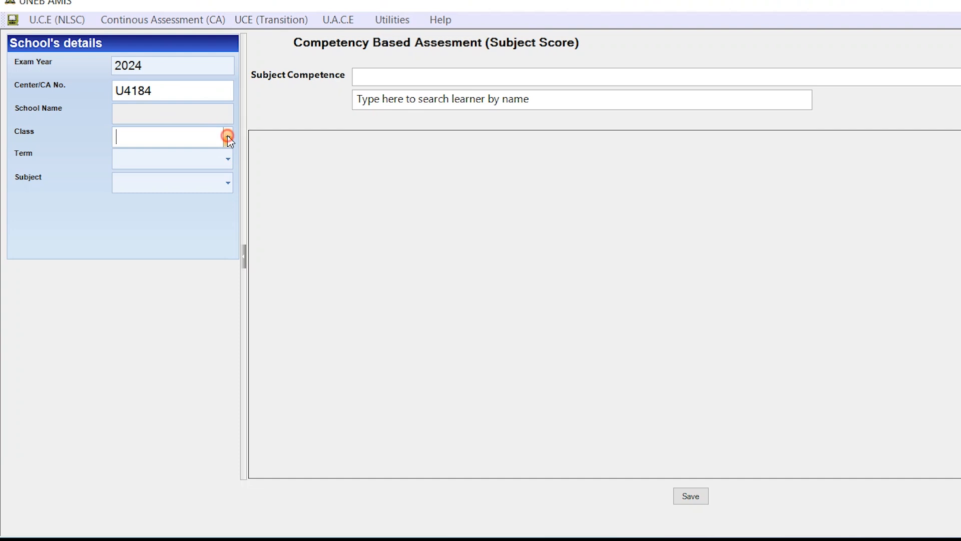
{"action": "left_click", "coordinate": [196, 165]}
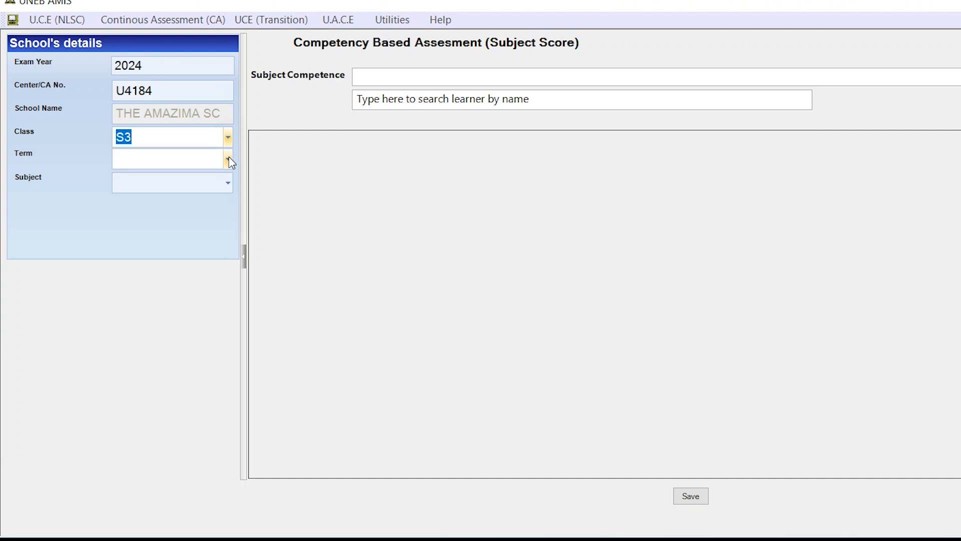
{"action": "left_click", "coordinate": [228, 159]}
{"action": "left_click", "coordinate": [197, 201]}
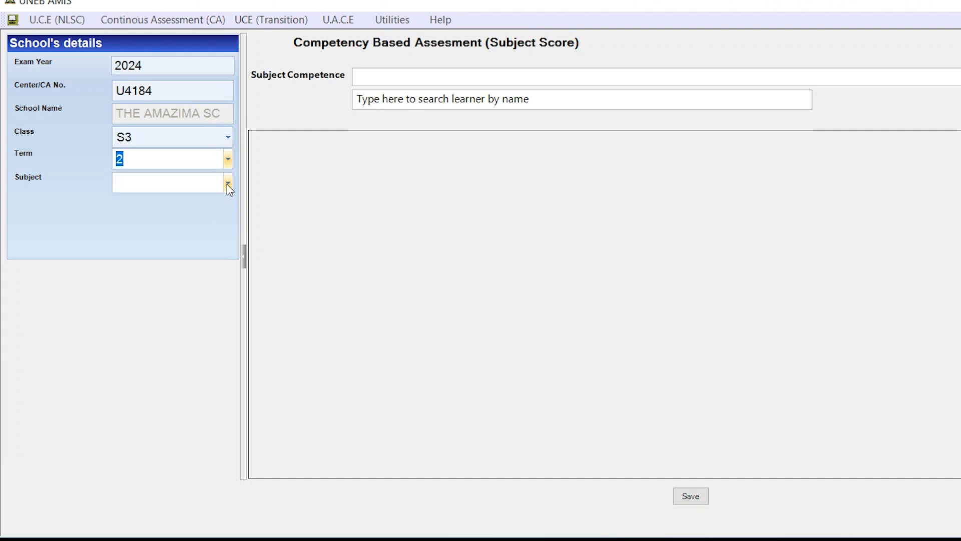
{"action": "left_click", "coordinate": [228, 183]}
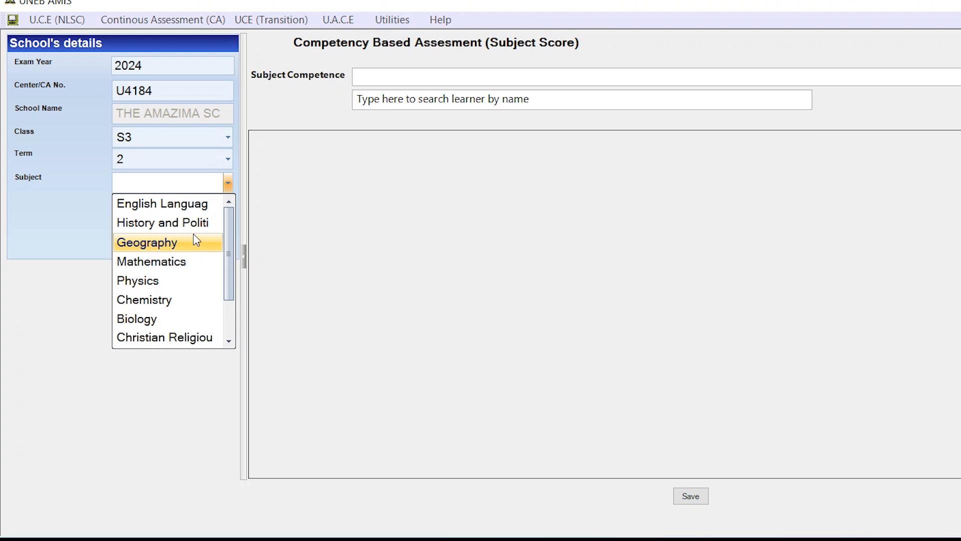
{"action": "left_click", "coordinate": [179, 302]}
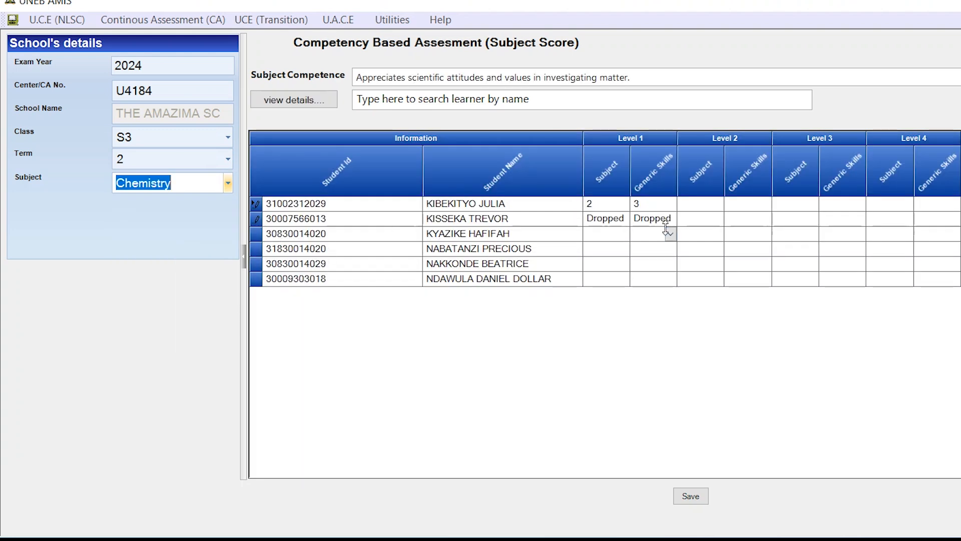
Clear the first learner's Level 1 subject and generic skills scores in Chemistry.
{"action": "left_click", "coordinate": [608, 205]}
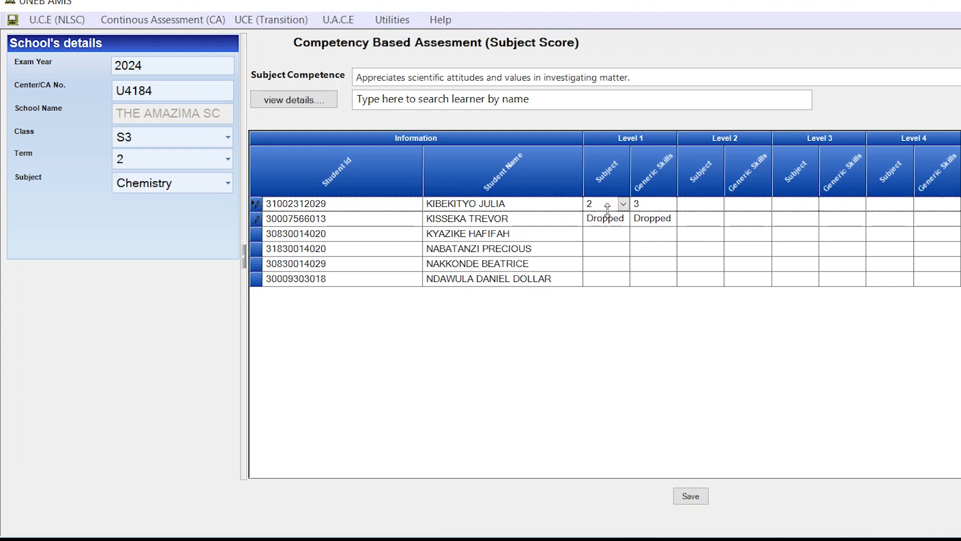
{"action": "left_click", "coordinate": [594, 204]}
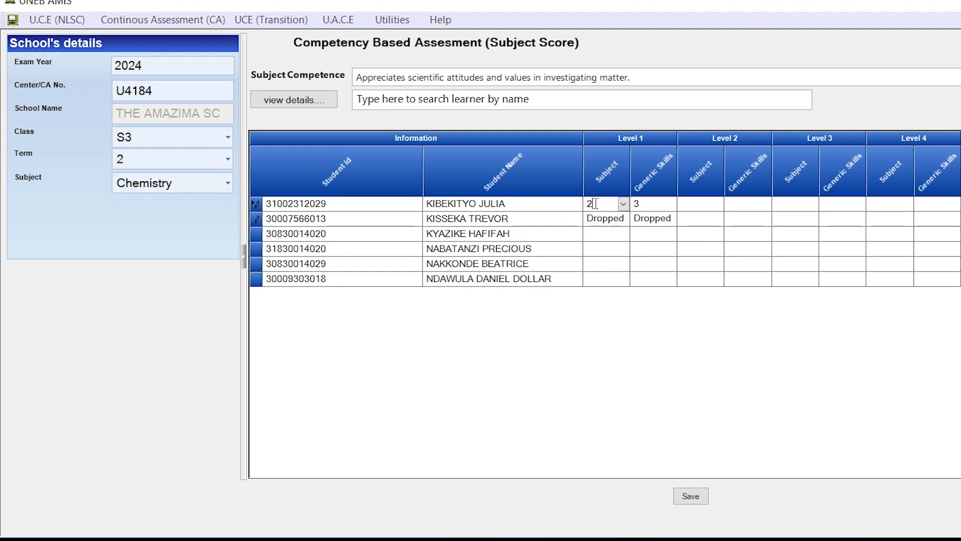
{"action": "left_click", "coordinate": [644, 204]}
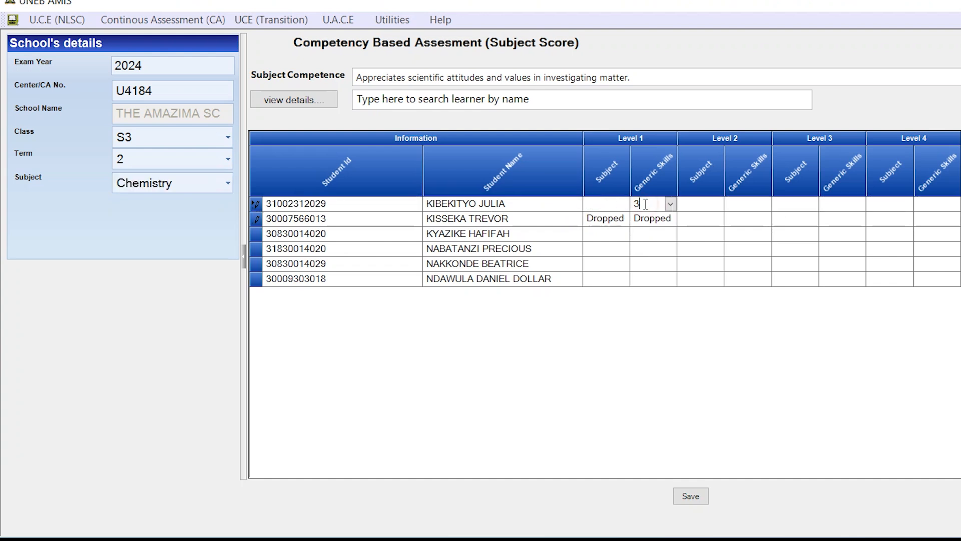
Clear the second learner's Dropped out entries in both Level 1 columns and save the emptied Chemistry sheet.
{"action": "left_click", "coordinate": [620, 219]}
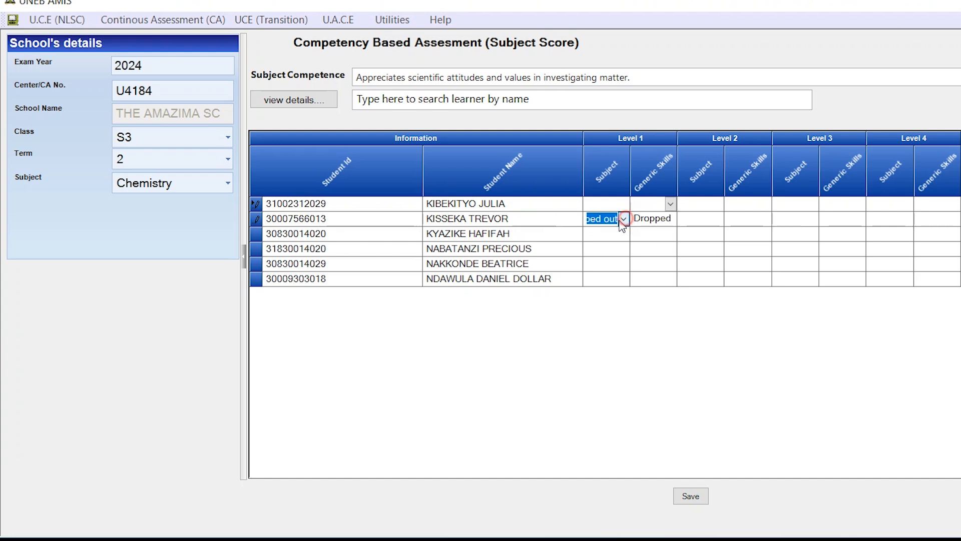
{"action": "left_click", "coordinate": [622, 219]}
{"action": "key", "text": "BackSpace"}
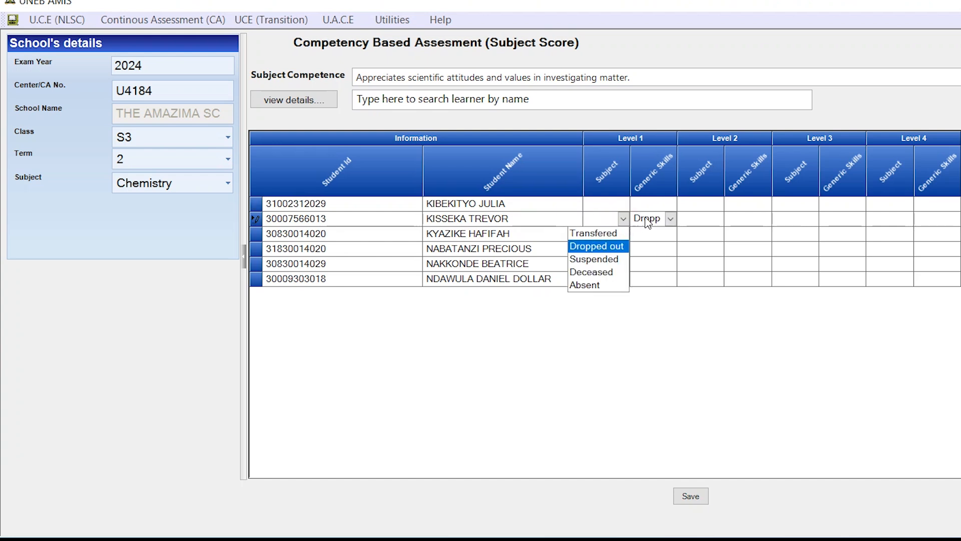
{"action": "left_click", "coordinate": [648, 220]}
{"action": "left_click", "coordinate": [652, 222]}
{"action": "key", "text": "Right"}
{"action": "key", "text": "Right"}
{"action": "key", "text": "Right"}
{"action": "key", "text": "Right"}
{"action": "key", "text": "Right"}
{"action": "key", "text": "Right"}
{"action": "left_click", "coordinate": [664, 221]}
{"action": "key", "text": "BackSpace"}
{"action": "key", "text": "BackSpace"}
{"action": "key", "text": "BackSpace"}
{"action": "key", "text": "BackSpace"}
{"action": "key", "text": "BackSpace"}
{"action": "key", "text": "BackSpace"}
{"action": "key", "text": "BackSpace"}
{"action": "key", "text": "BackSpace"}
{"action": "key", "text": "BackSpace"}
{"action": "key", "text": "BackSpace"}
{"action": "key", "text": "BackSpace"}
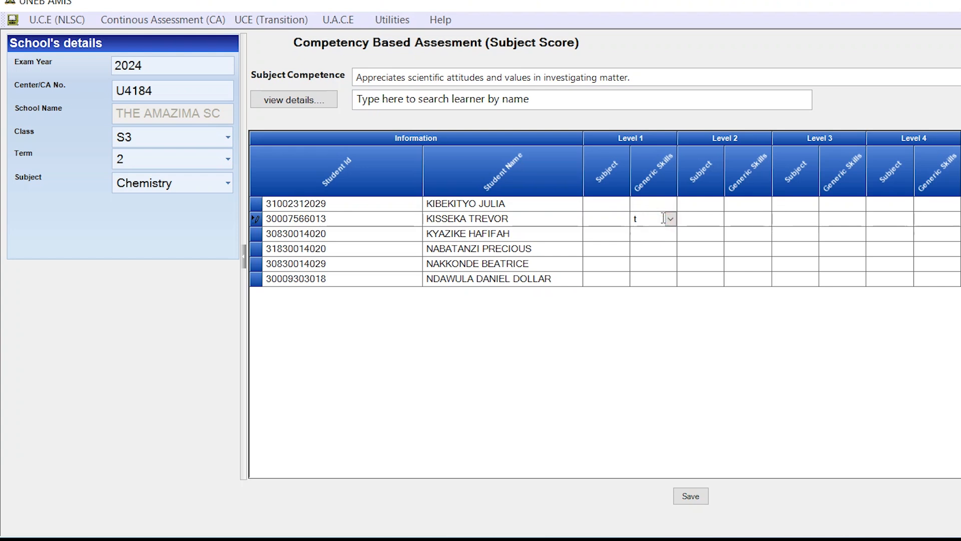
{"action": "left_click", "coordinate": [691, 497]}
{"action": "left_click", "coordinate": [551, 302]}
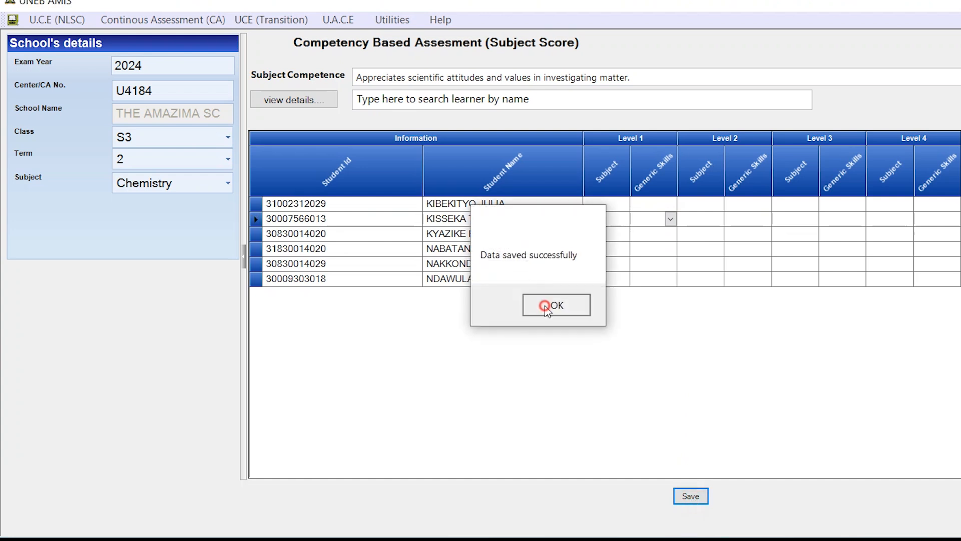
Switch the score sheet to Physics for the same class and term.
{"action": "left_click", "coordinate": [227, 184]}
{"action": "left_click", "coordinate": [174, 227]}
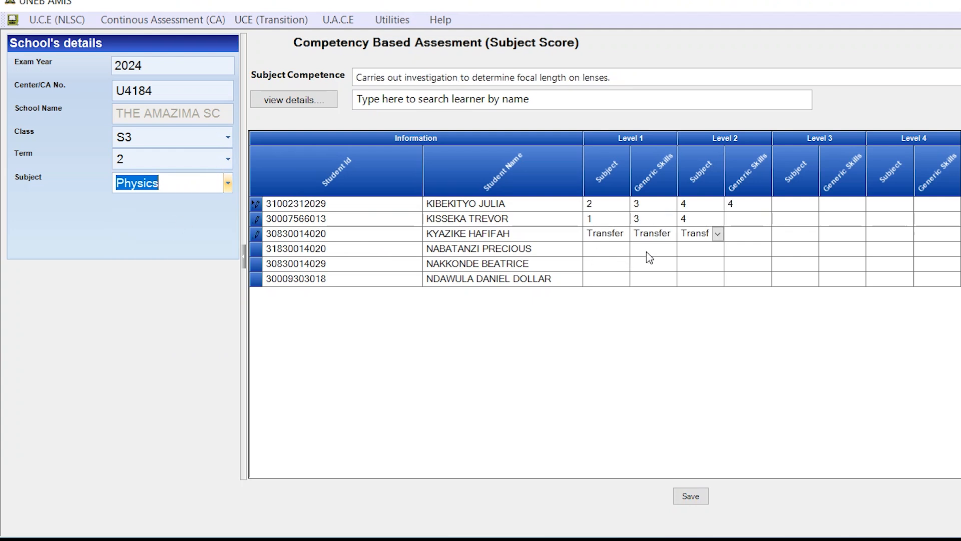
Clear the third learner's Transfered entry in the Level 1 subject column of the Physics sheet.
{"action": "left_click", "coordinate": [614, 234]}
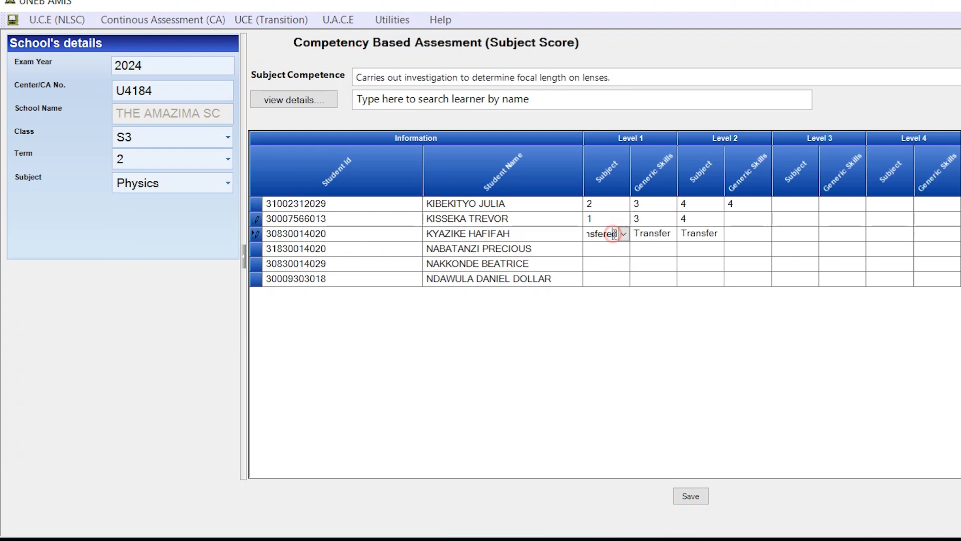
{"action": "left_click", "coordinate": [609, 220]}
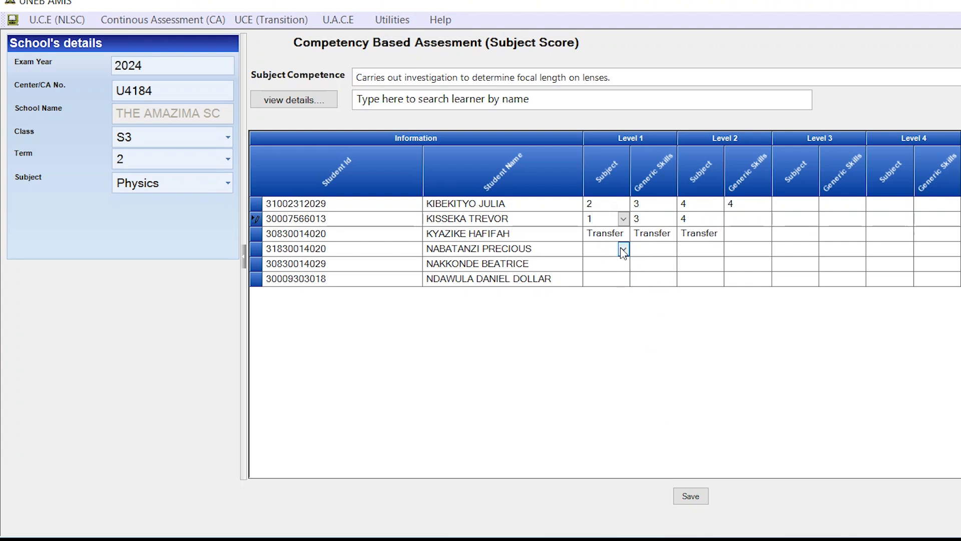
{"action": "left_click", "coordinate": [616, 232]}
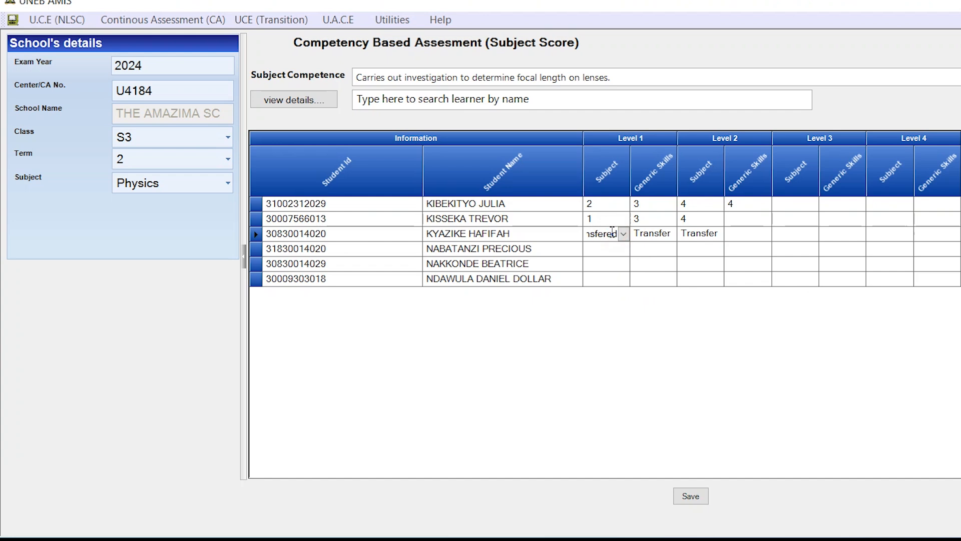
{"action": "key", "text": "BackSpace"}
{"action": "key", "text": "BackSpace"}
{"action": "key", "text": "BackSpace"}
{"action": "key", "text": "BackSpace"}
{"action": "key", "text": "BackSpace"}
{"action": "key", "text": "BackSpace"}
{"action": "key", "text": "BackSpace"}
{"action": "key", "text": "BackSpace"}
{"action": "key", "text": "BackSpace"}
{"action": "key", "text": "BackSpace"}
Clear the second learner's Level 1 subject and generic skills scores and the third learner's Level 1 generic skills entry.
{"action": "left_click", "coordinate": [614, 220]}
{"action": "key", "text": "BackSpace"}
{"action": "left_click", "coordinate": [642, 217]}
{"action": "key", "text": "BackSpace"}
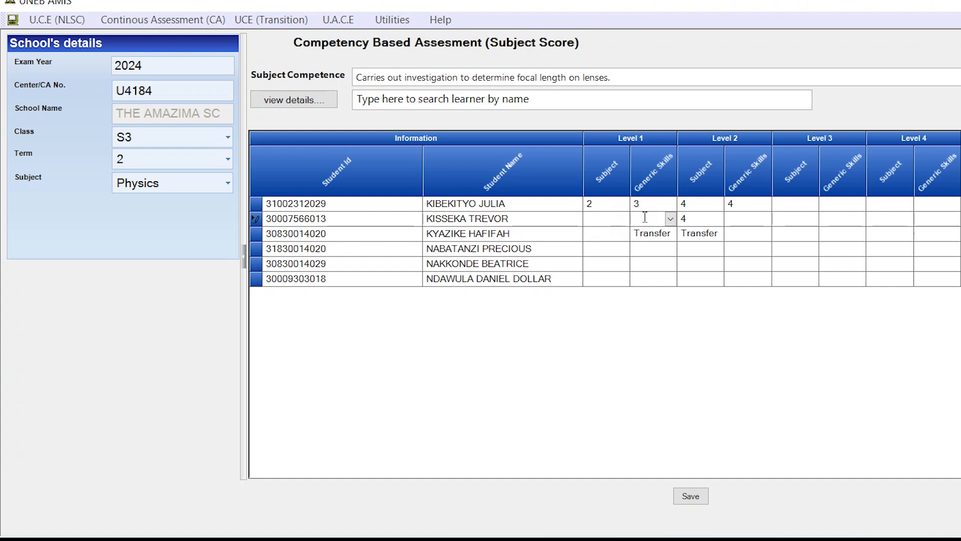
{"action": "left_click", "coordinate": [666, 233]}
{"action": "key", "text": "BackSpace"}
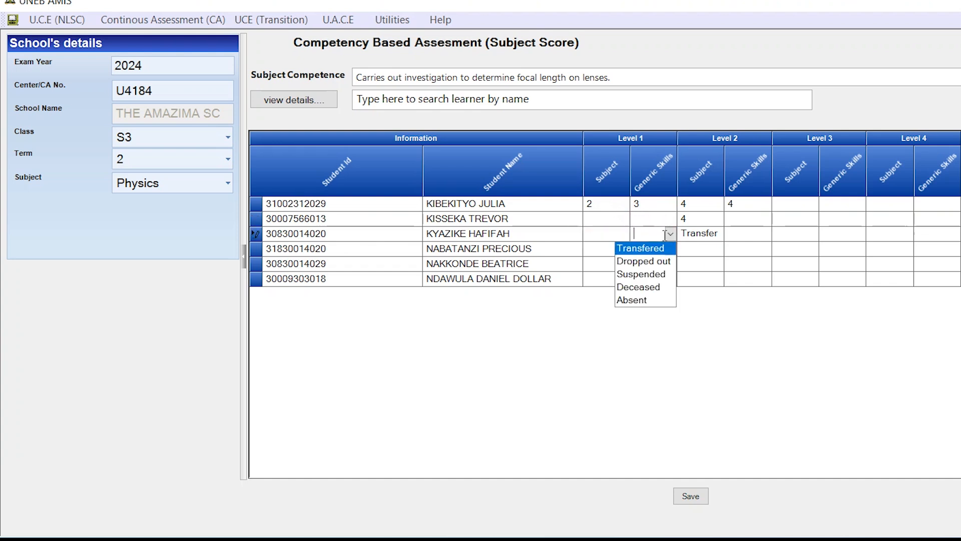
Clear the Level 2 subject entries of the third and second learners in Physics.
{"action": "left_click", "coordinate": [706, 235]}
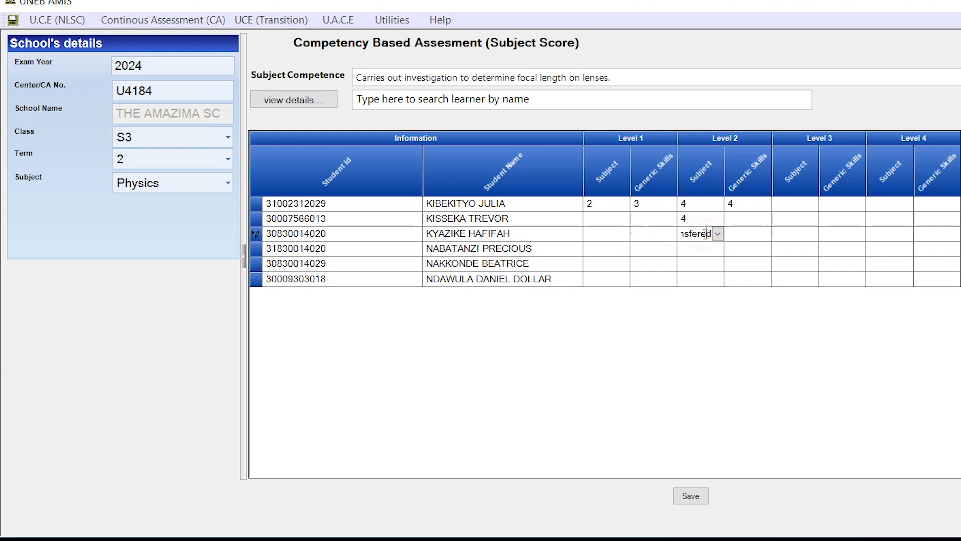
{"action": "key", "text": "BackSpace"}
{"action": "key", "text": "BackSpace"}
{"action": "key", "text": "BackSpace"}
{"action": "key", "text": "BackSpace"}
{"action": "key", "text": "BackSpace"}
{"action": "key", "text": "BackSpace"}
{"action": "key", "text": "BackSpace"}
{"action": "left_click", "coordinate": [702, 218]}
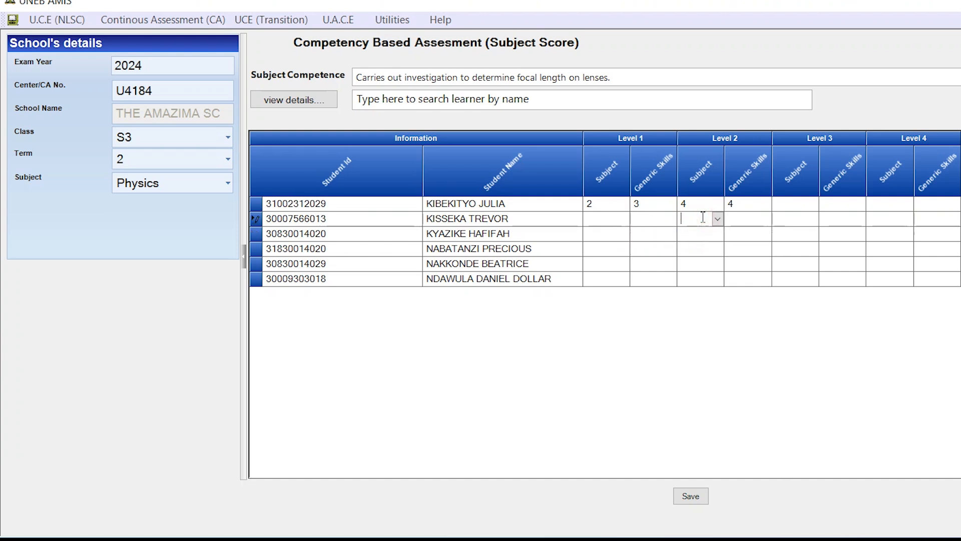
Clear the first learner's Level 1 and Level 2 subject and generic skills scores in Physics.
{"action": "left_click", "coordinate": [699, 204]}
{"action": "key", "text": "BackSpace"}
{"action": "left_click", "coordinate": [741, 205]}
{"action": "key", "text": "BackSpace"}
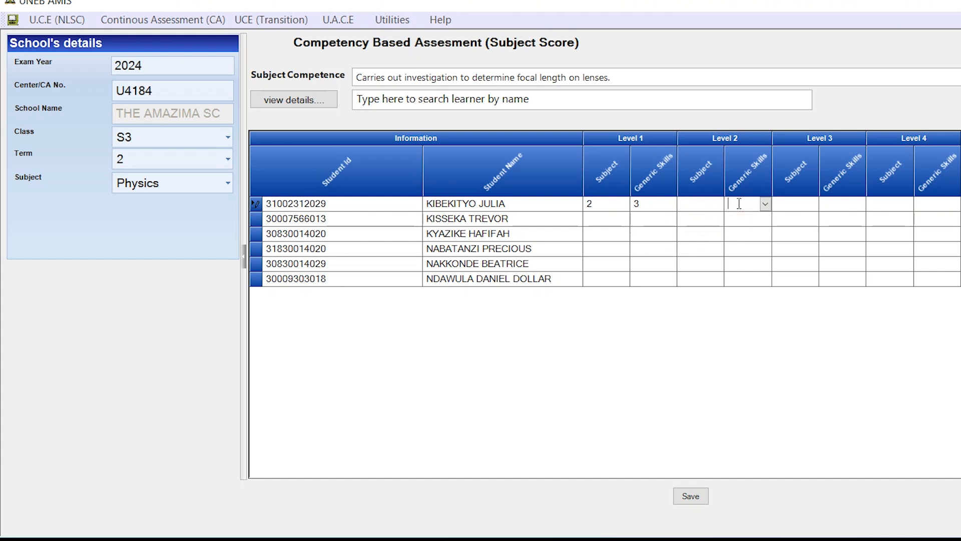
{"action": "left_click", "coordinate": [645, 205]}
{"action": "left_click", "coordinate": [595, 205]}
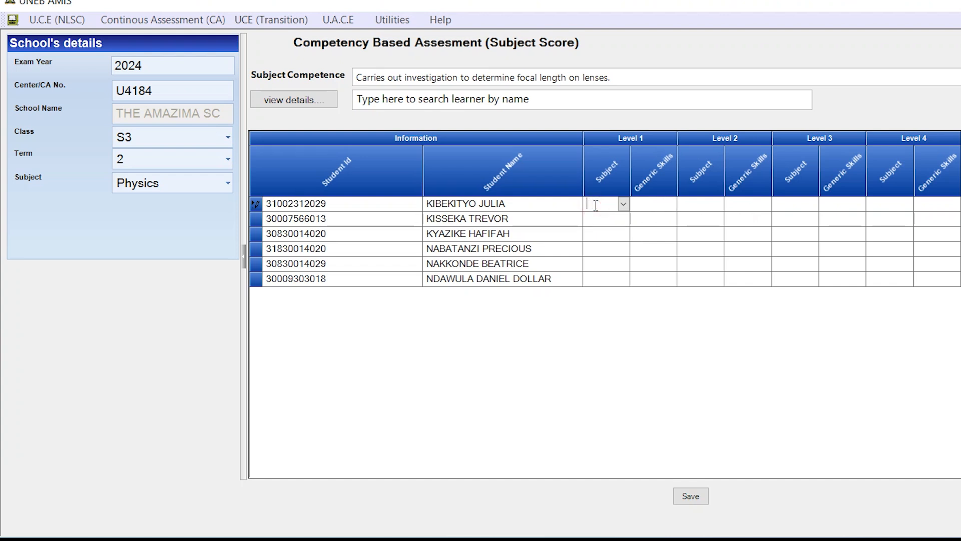
Enter the fourth learner's Physics scores: Level 1 subject 1, Level 1 generic skills 3 and Level 2 subject 4.
{"action": "left_click", "coordinate": [596, 250]}
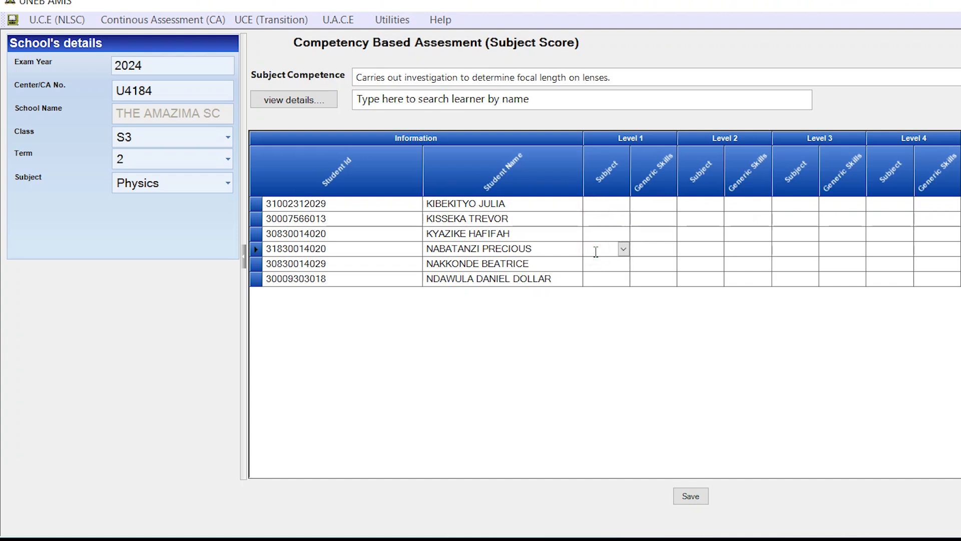
{"action": "left_click", "coordinate": [639, 251]}
{"action": "type", "text": "3"}
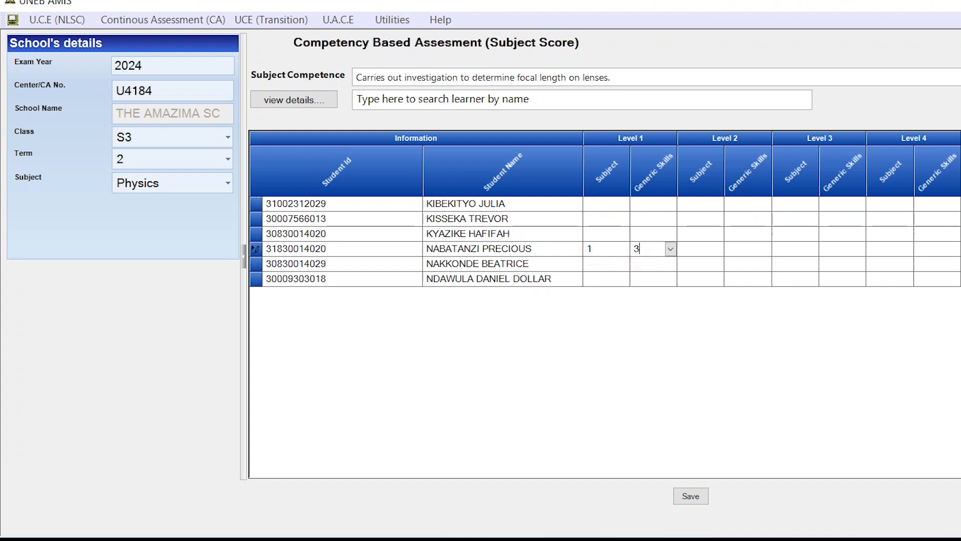
{"action": "left_click", "coordinate": [700, 252]}
{"action": "type", "text": "4"}
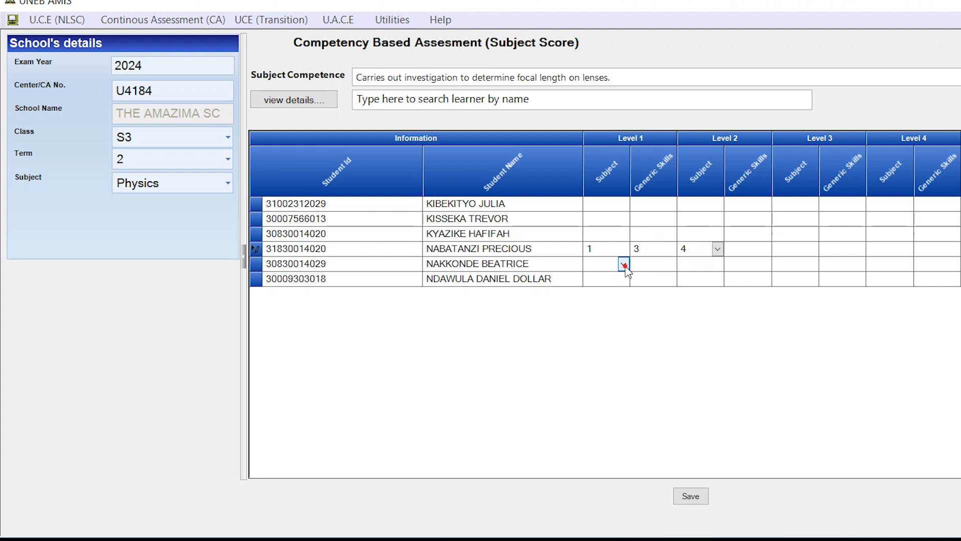
Mark the fifth learner as Suspended in both Level 1 columns and the Level 2 subject column, and save the Physics sheet.
{"action": "left_click", "coordinate": [623, 264]}
{"action": "left_click", "coordinate": [611, 303]}
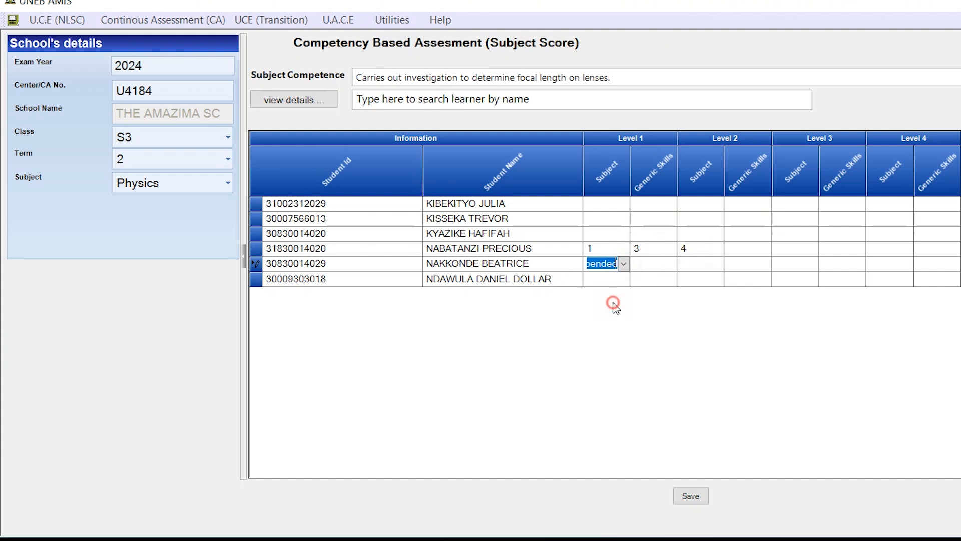
{"action": "left_click", "coordinate": [670, 264]}
{"action": "left_click", "coordinate": [669, 264]}
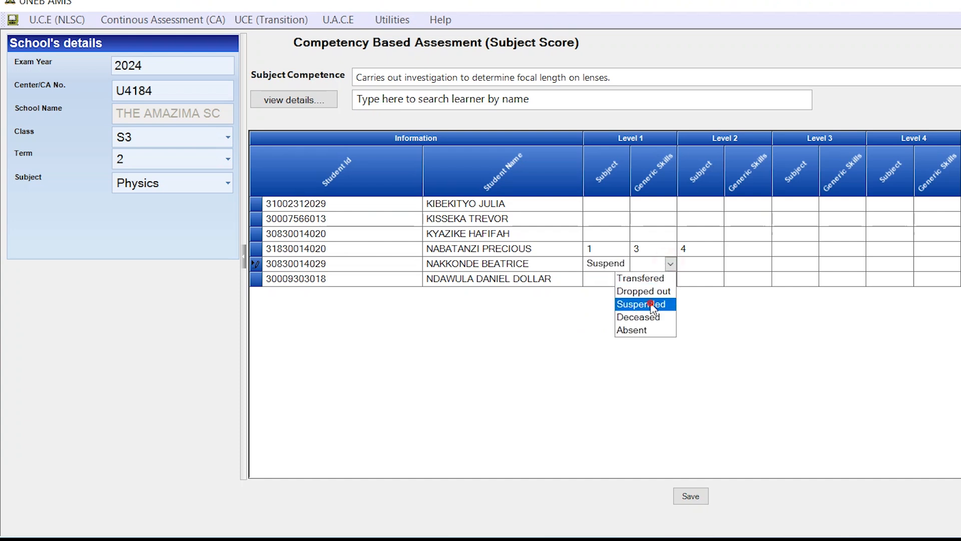
{"action": "left_click", "coordinate": [647, 302]}
{"action": "left_click", "coordinate": [717, 264]}
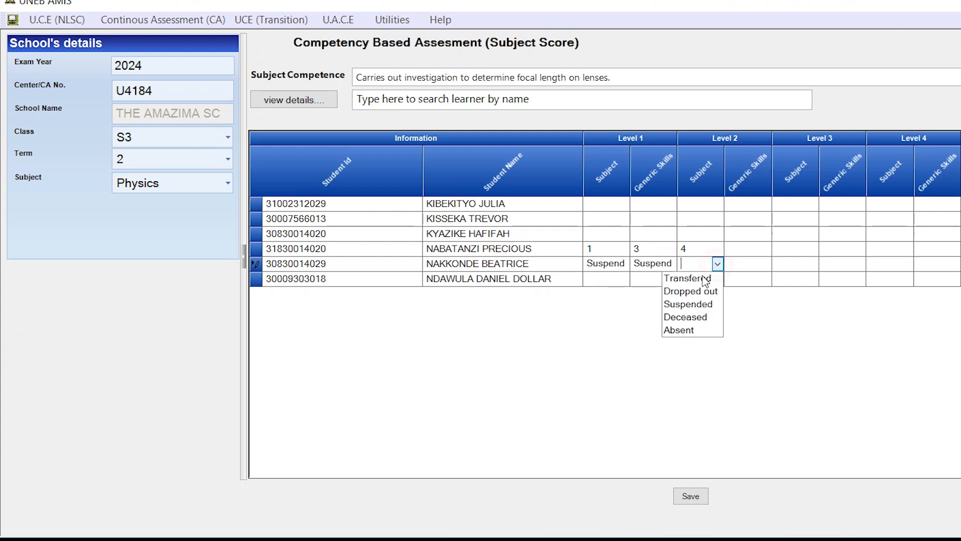
{"action": "left_click", "coordinate": [690, 302]}
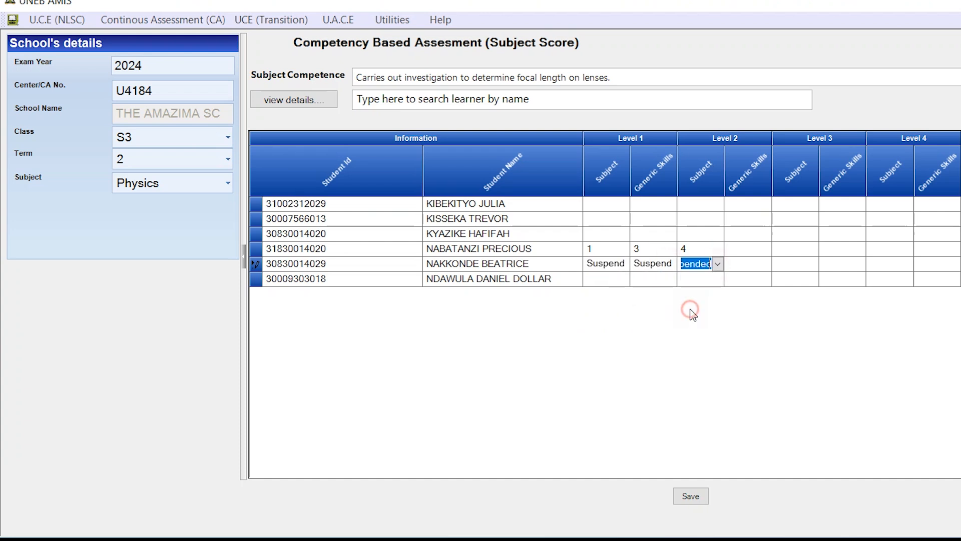
{"action": "left_click", "coordinate": [691, 497]}
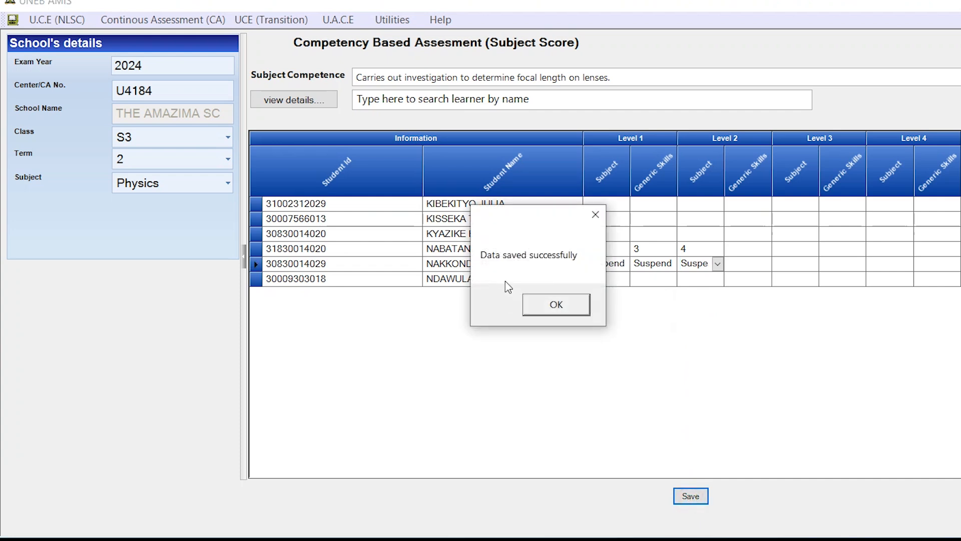
{"action": "left_click", "coordinate": [551, 302]}
Open the continuous assessment Excel submission and load the data for centre U4184, class S3, term 2.
{"action": "left_click", "coordinate": [193, 21]}
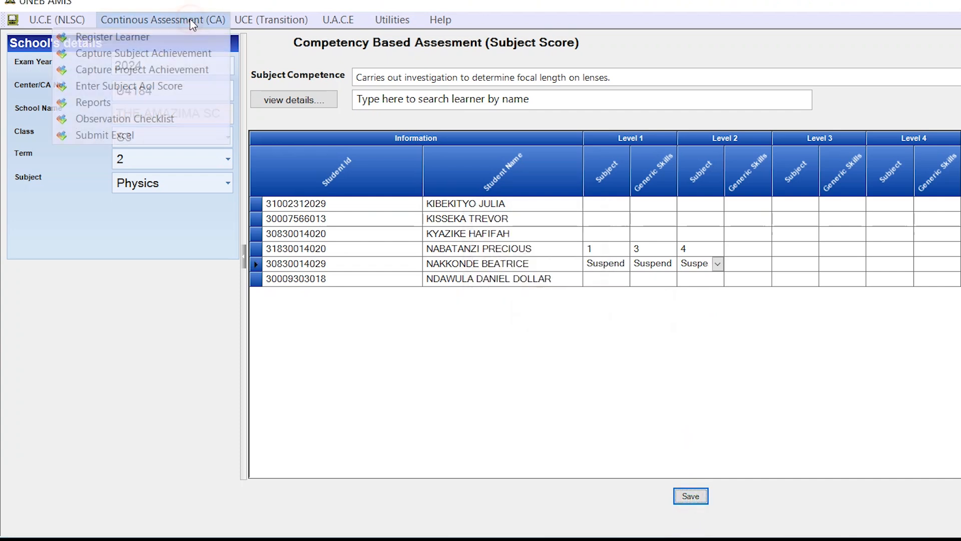
{"action": "left_click", "coordinate": [132, 136]}
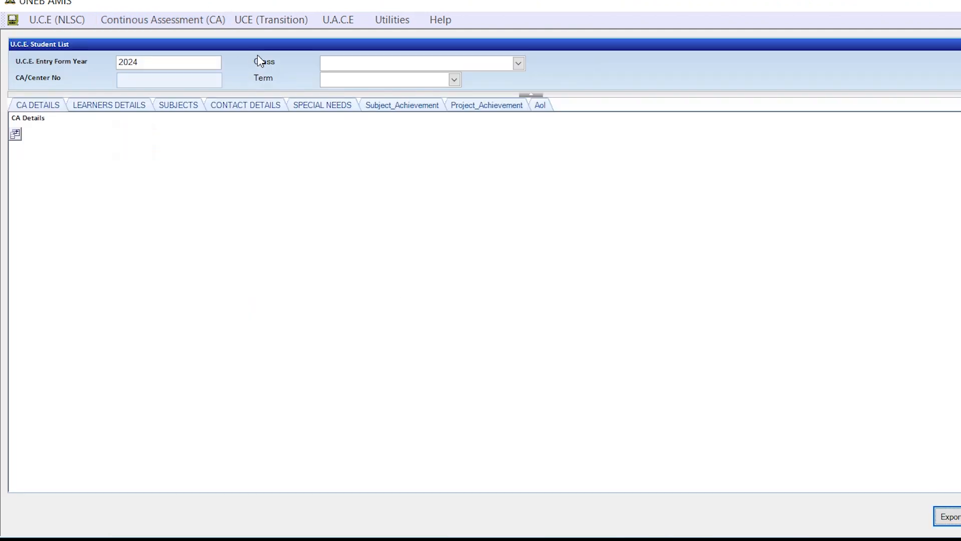
{"action": "left_click", "coordinate": [182, 79]}
{"action": "type", "text": "U4184"}
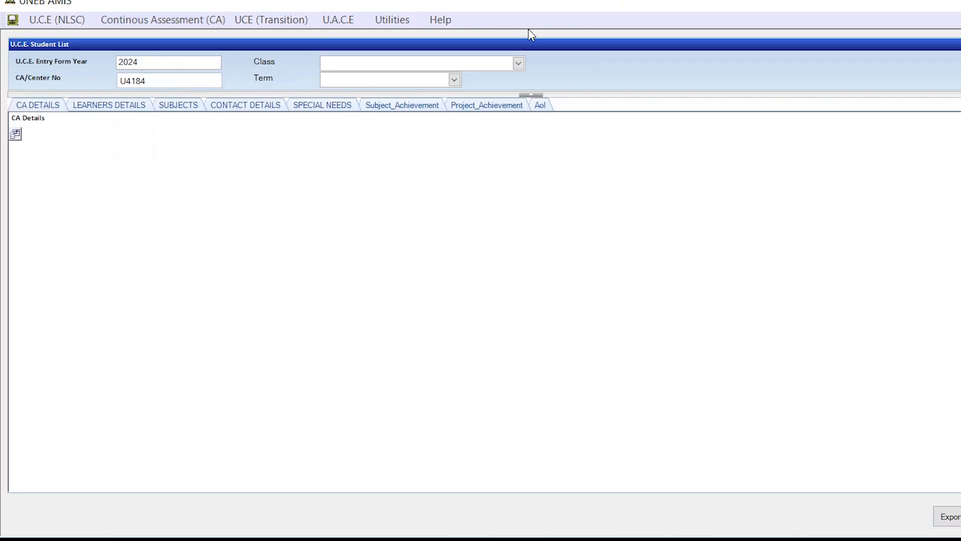
{"action": "left_click", "coordinate": [518, 63]}
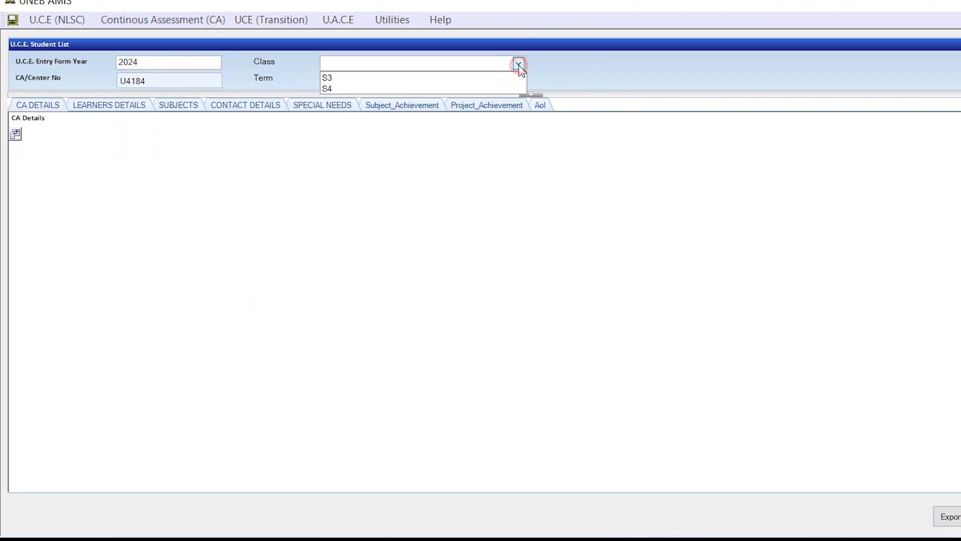
{"action": "left_click", "coordinate": [446, 78]}
{"action": "left_click", "coordinate": [454, 80]}
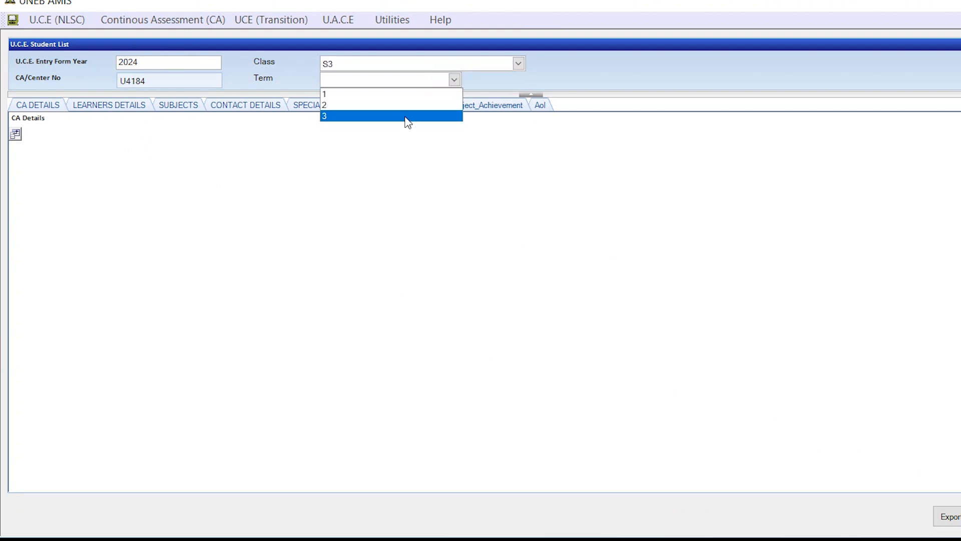
{"action": "left_click", "coordinate": [409, 104]}
{"action": "left_click", "coordinate": [960, 519]}
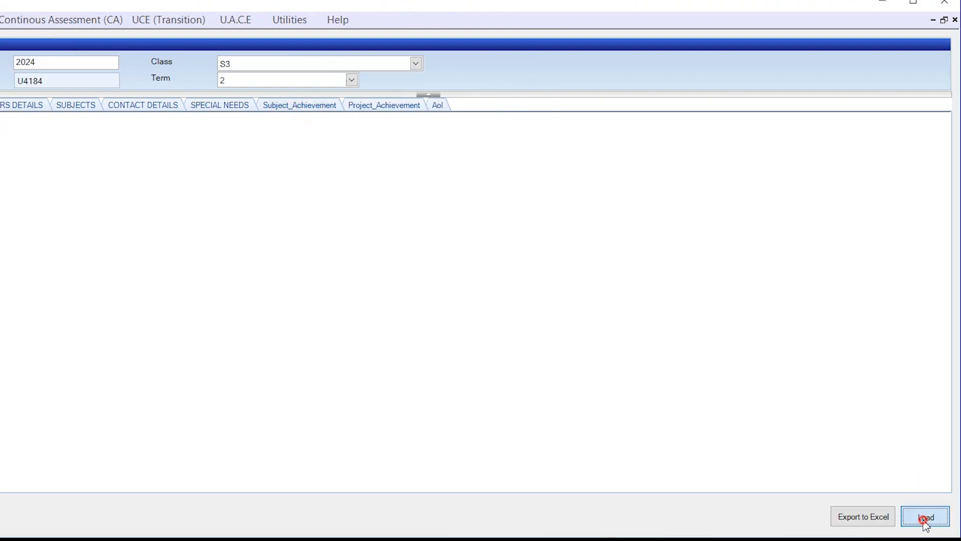
Export the loaded data to an Excel file named S.3 Phy in the AMIS folder.
{"action": "left_click", "coordinate": [866, 516]}
{"action": "type", "text": "S."}
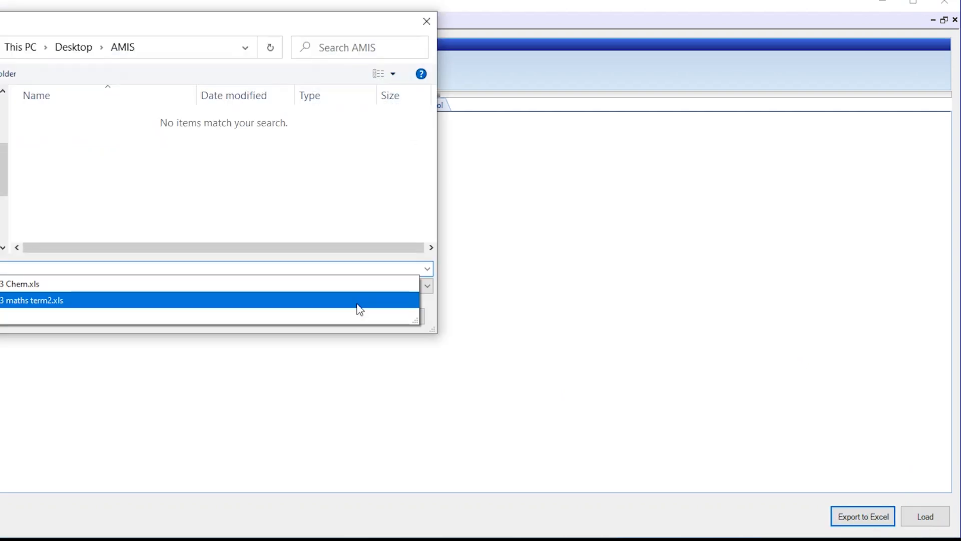
{"action": "type", "text": "3"}
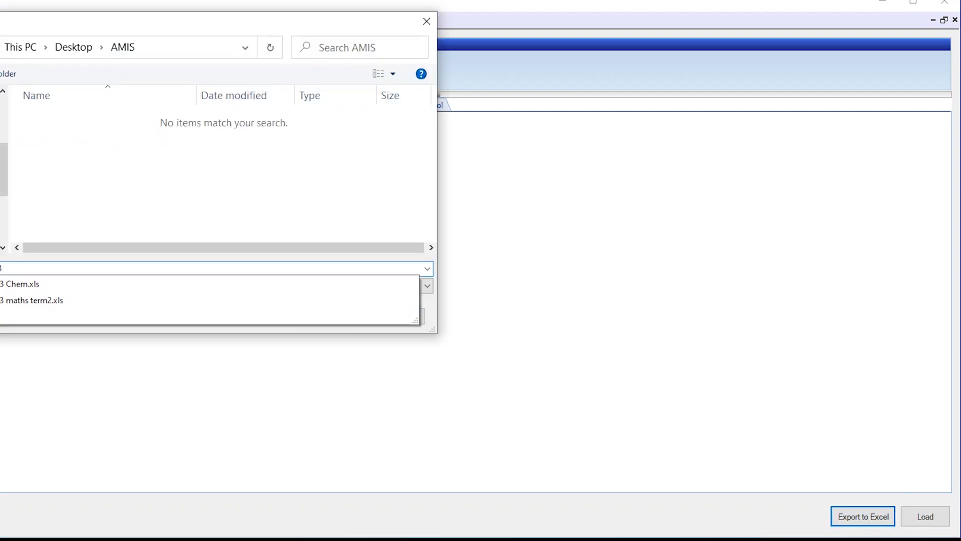
{"action": "type", "text": " Ph"}
{"action": "type", "text": "y"}
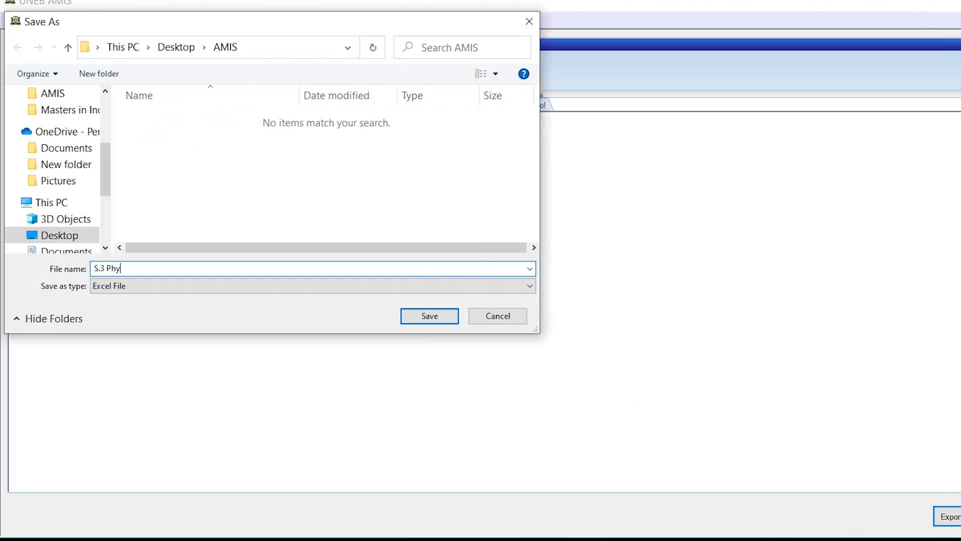
{"action": "left_click", "coordinate": [429, 315]}
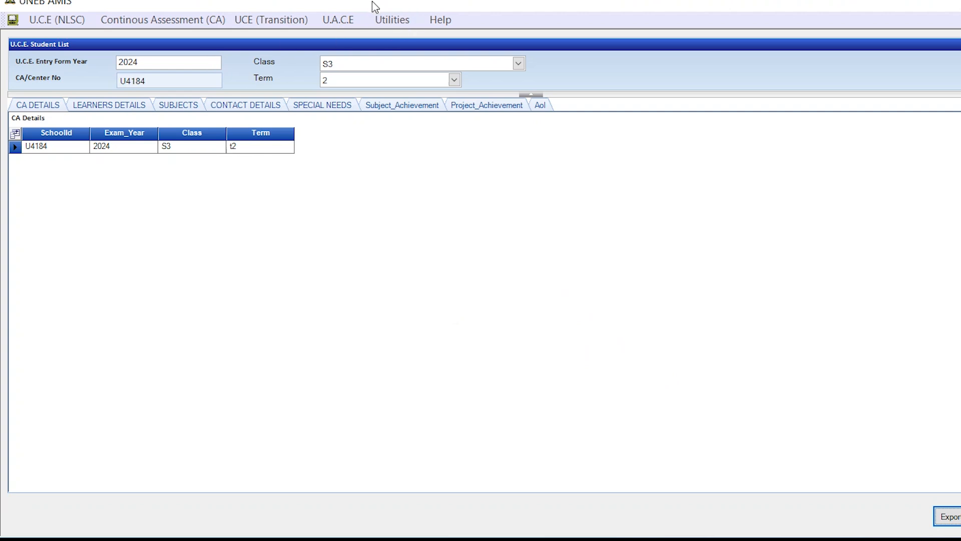
Import the S.3 Phy Excel file as CA data and save its records.
{"action": "left_click", "coordinate": [390, 23]}
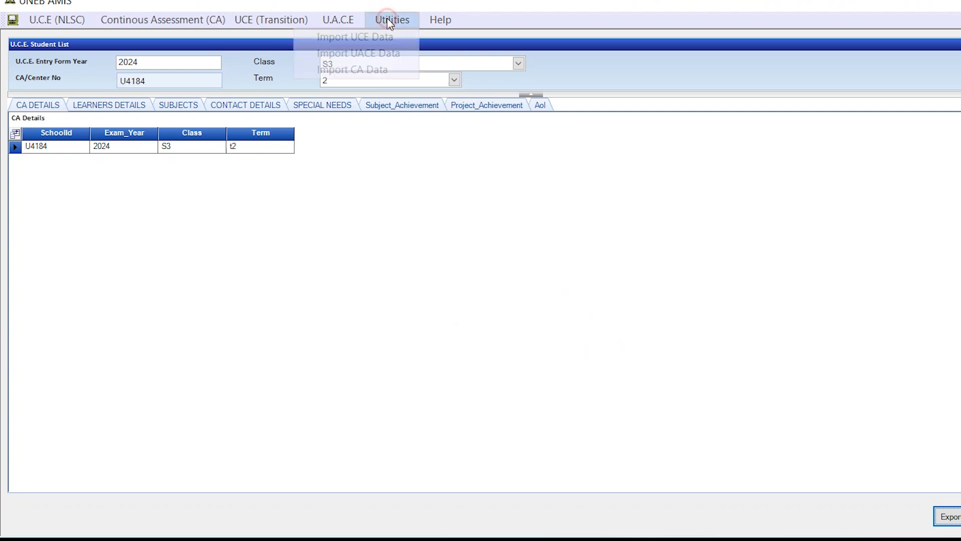
{"action": "left_click", "coordinate": [363, 73]}
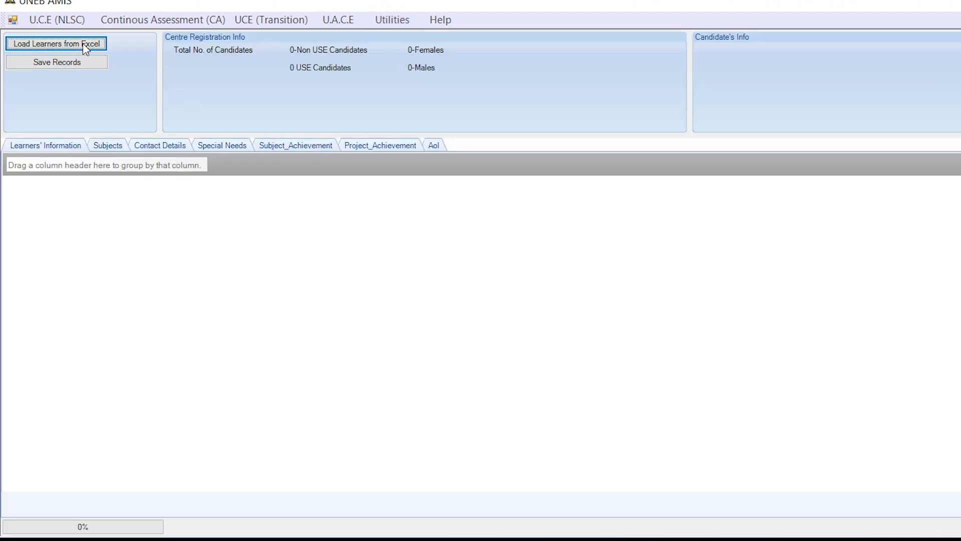
{"action": "left_click", "coordinate": [73, 42]}
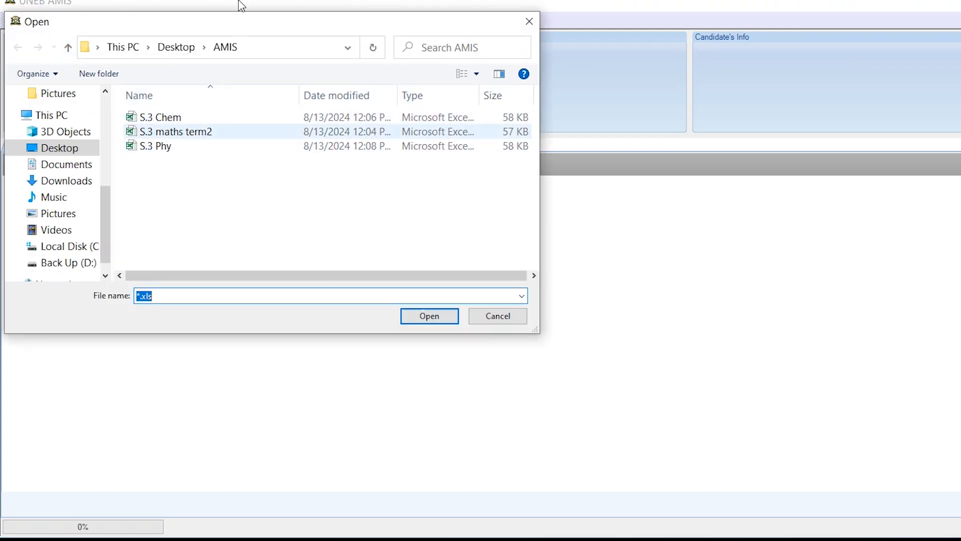
{"action": "left_click", "coordinate": [191, 148]}
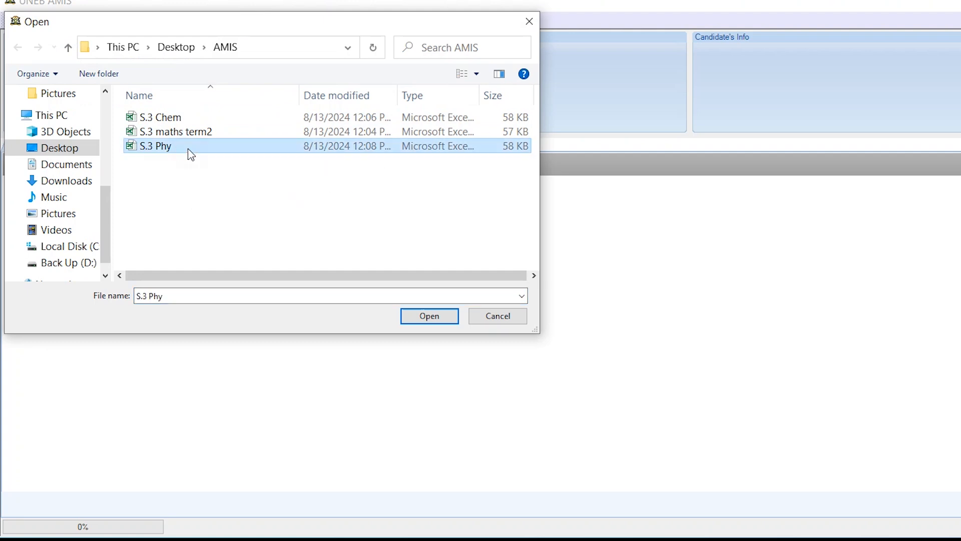
{"action": "left_click", "coordinate": [444, 315]}
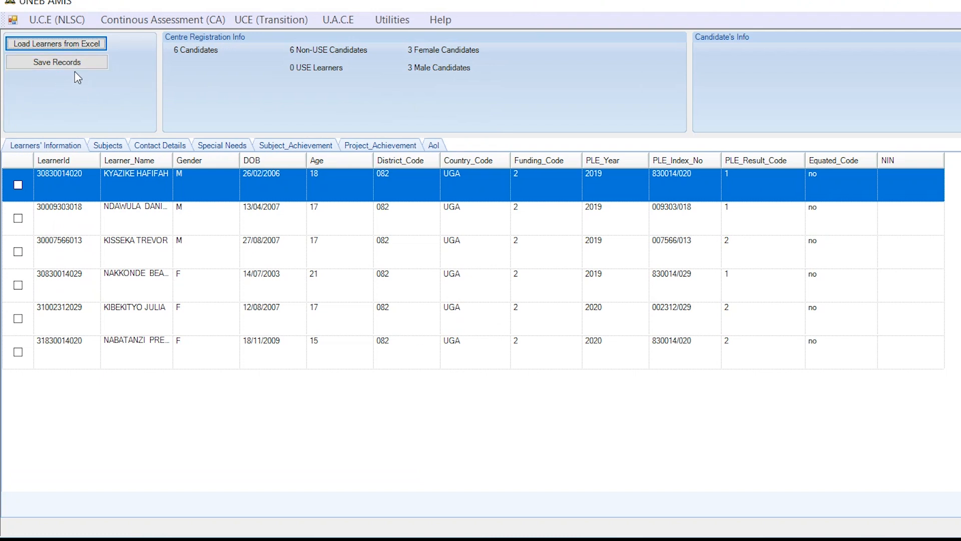
{"action": "left_click", "coordinate": [56, 62]}
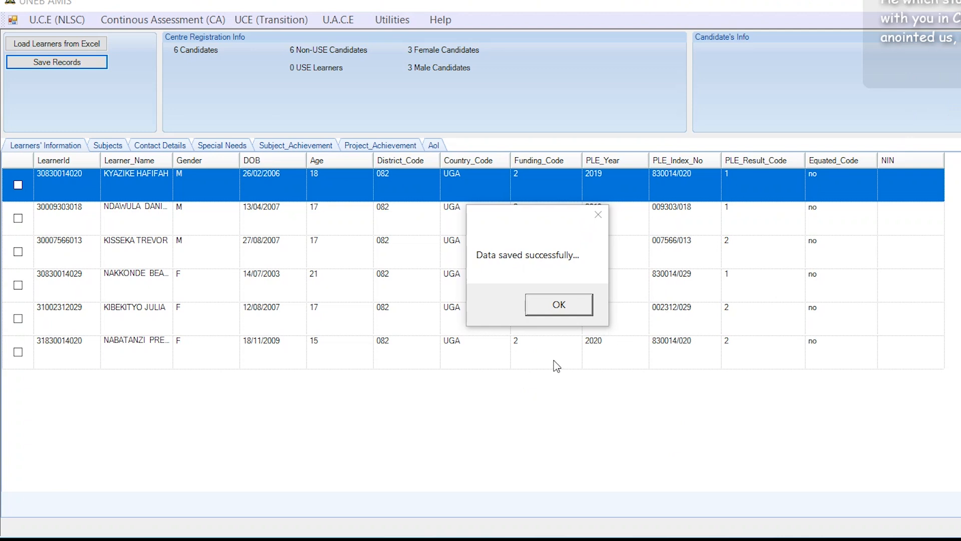
{"action": "left_click", "coordinate": [558, 303]}
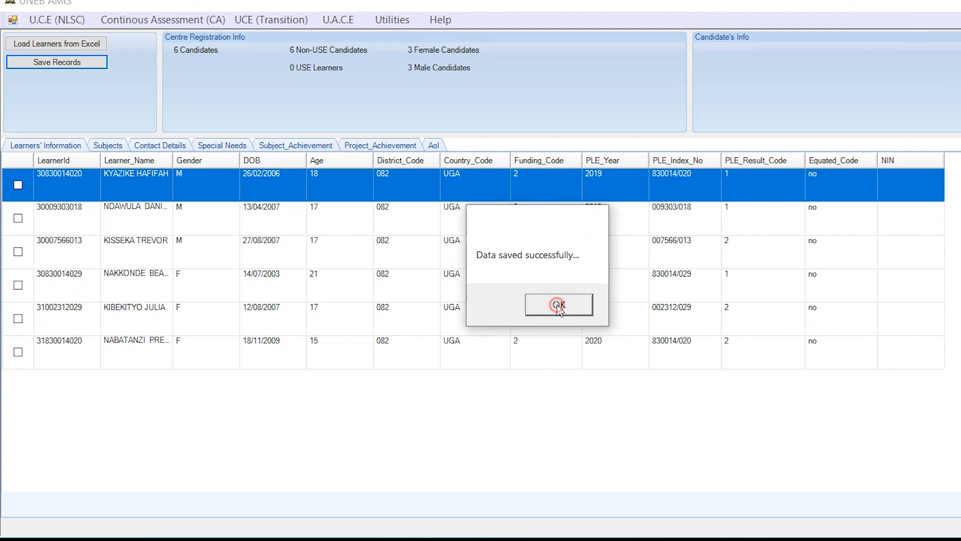
Load the S.3 maths term2 Excel file as CA data and save its records.
{"action": "left_click", "coordinate": [75, 47]}
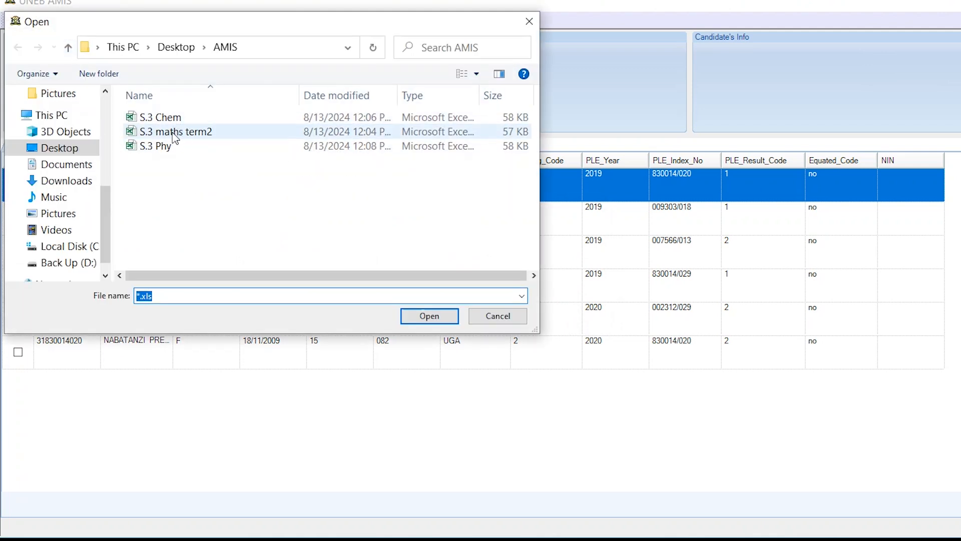
{"action": "left_click", "coordinate": [174, 132]}
{"action": "left_click", "coordinate": [431, 316]}
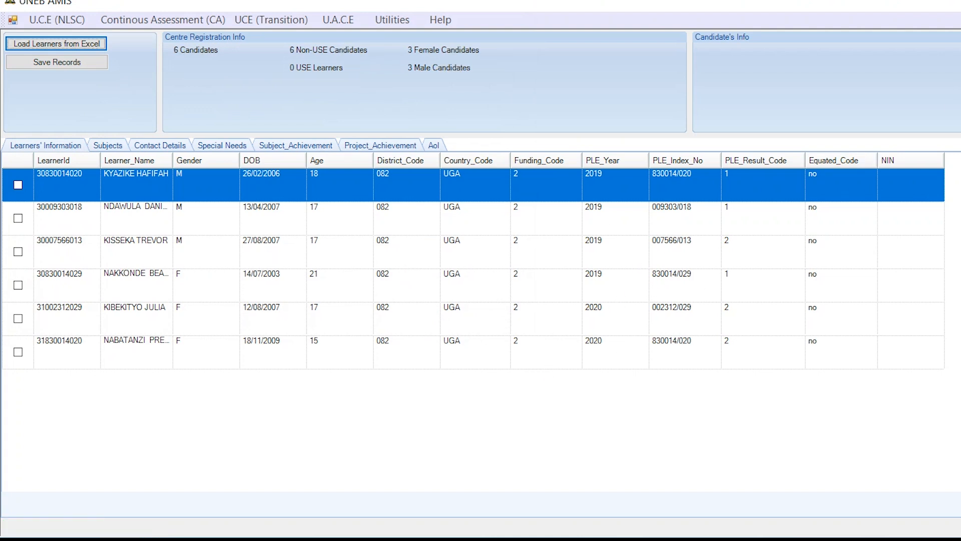
{"action": "left_click", "coordinate": [56, 62]}
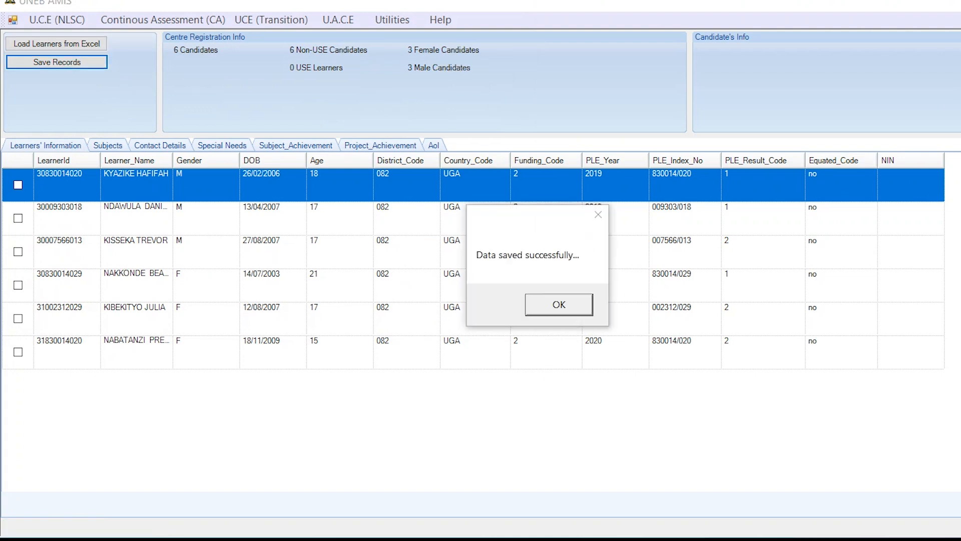
{"action": "left_click", "coordinate": [559, 305]}
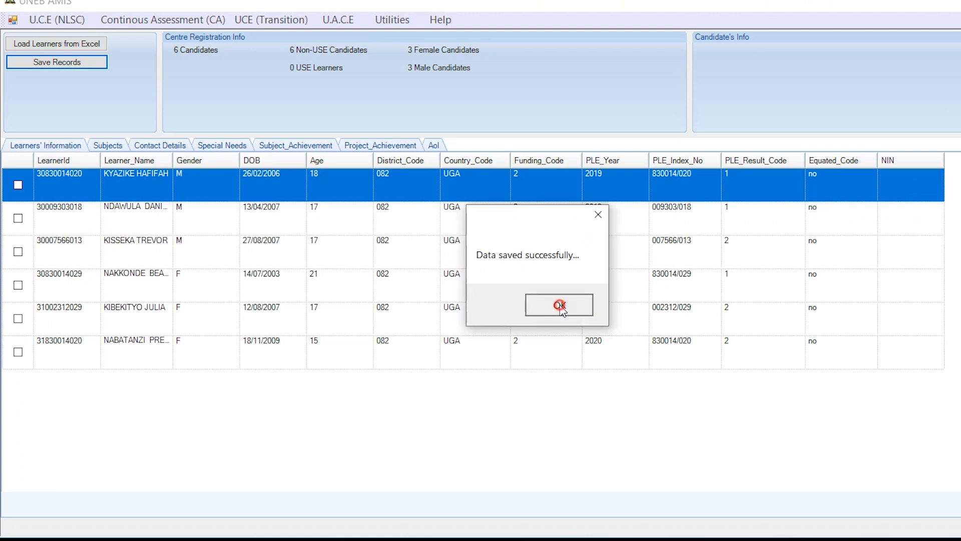
Import the S.3 Chem Excel file as CA data and save its records.
{"action": "left_click", "coordinate": [392, 21]}
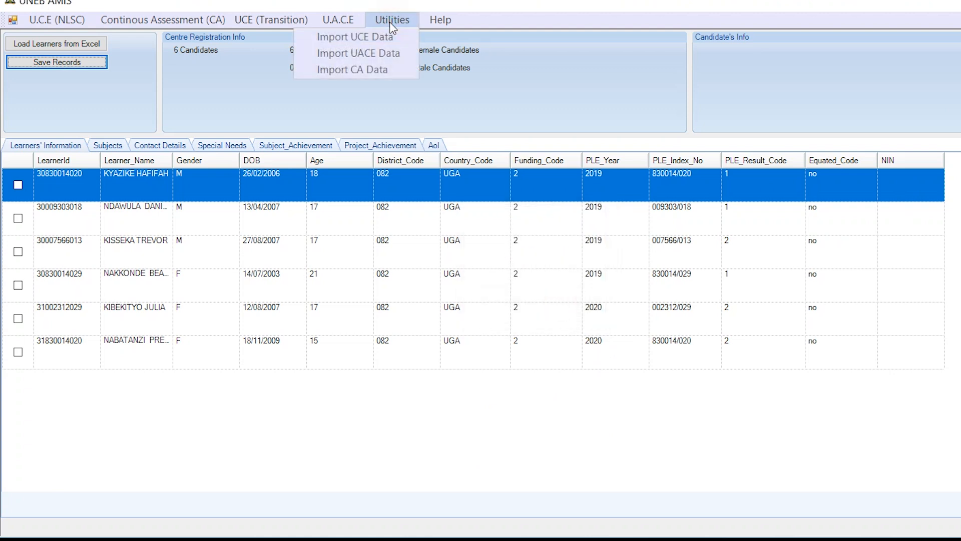
{"action": "left_click", "coordinate": [356, 74]}
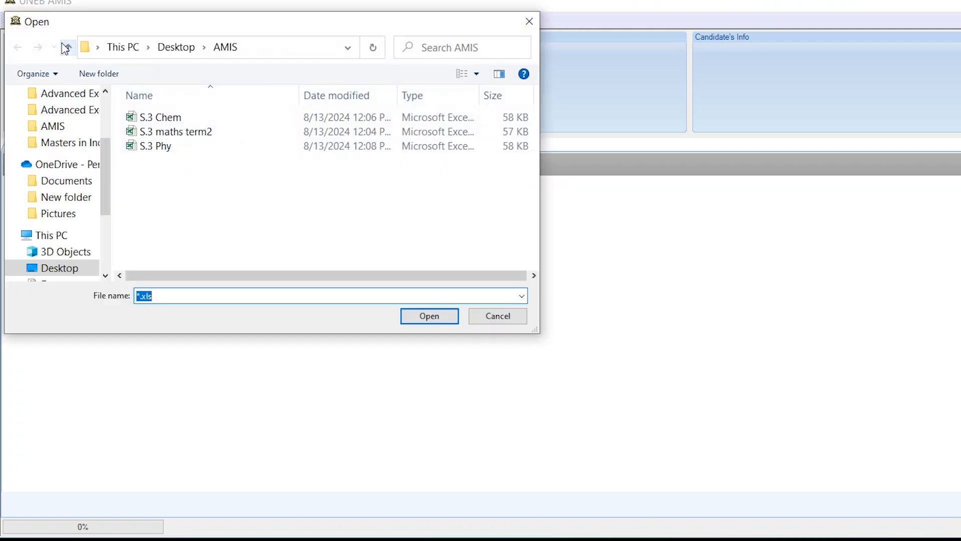
{"action": "left_click", "coordinate": [168, 117]}
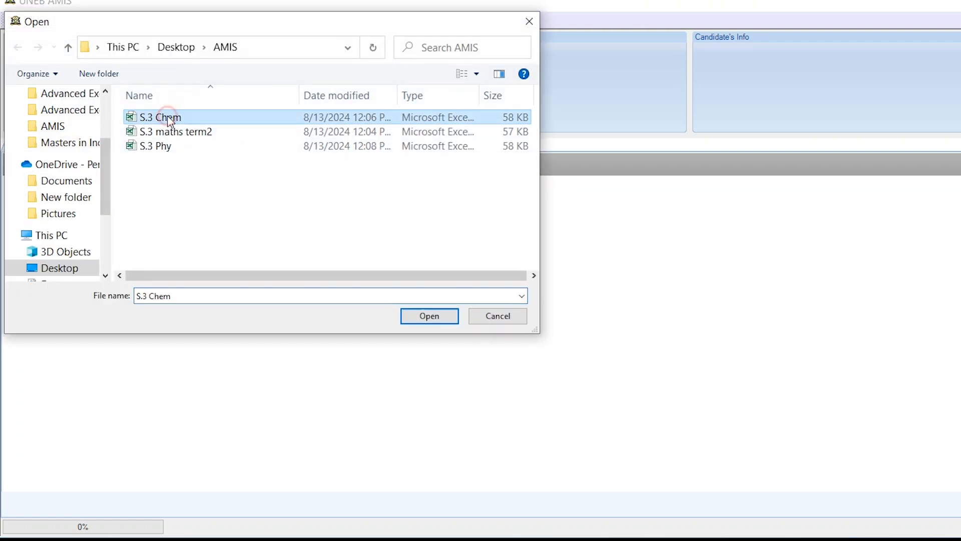
{"action": "left_click", "coordinate": [436, 323]}
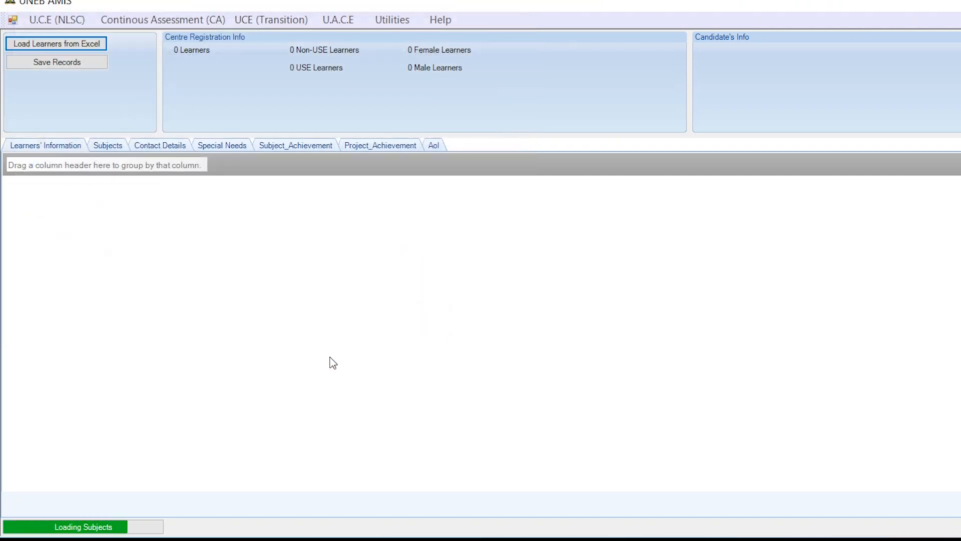
{"action": "left_click", "coordinate": [58, 63]}
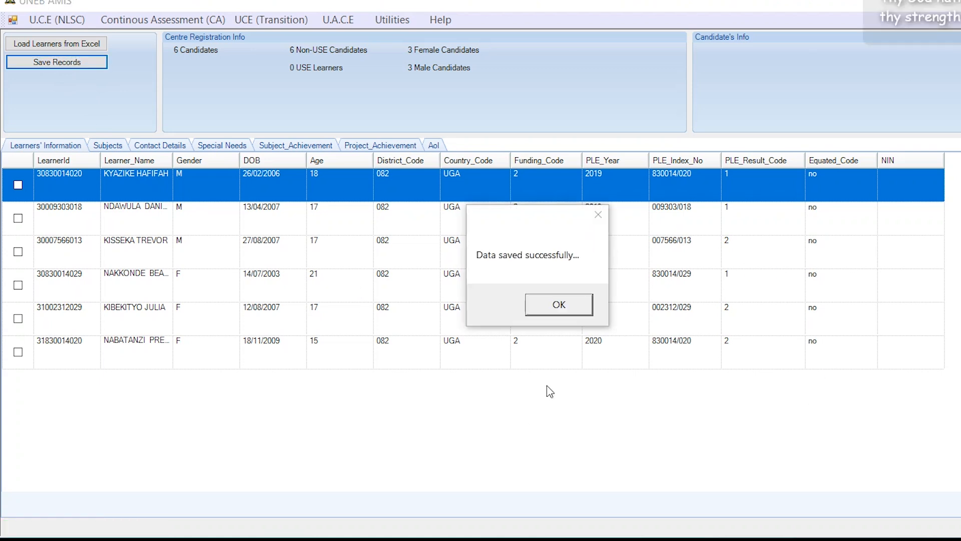
{"action": "left_click", "coordinate": [565, 307]}
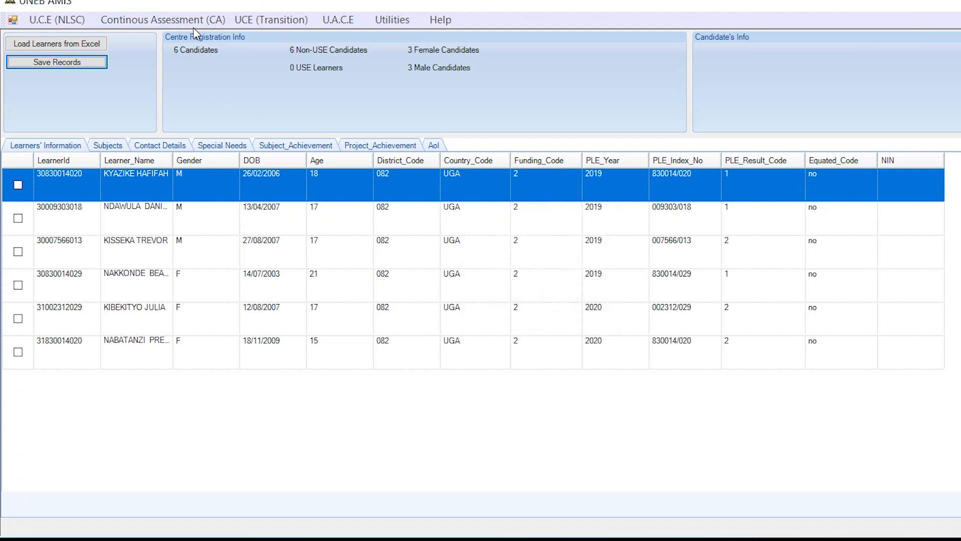
Open subject achievement capture and display the Mathematics scores for centre U4184, class S3, term 2.
{"action": "left_click", "coordinate": [166, 20]}
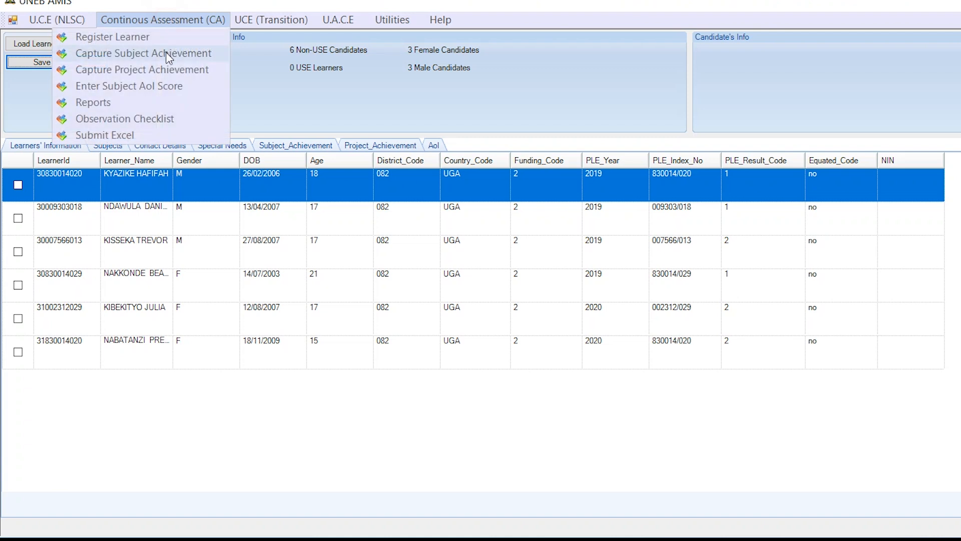
{"action": "left_click", "coordinate": [165, 53]}
{"action": "left_click", "coordinate": [158, 91]}
{"action": "type", "text": "U4184"}
{"action": "left_click", "coordinate": [227, 137]}
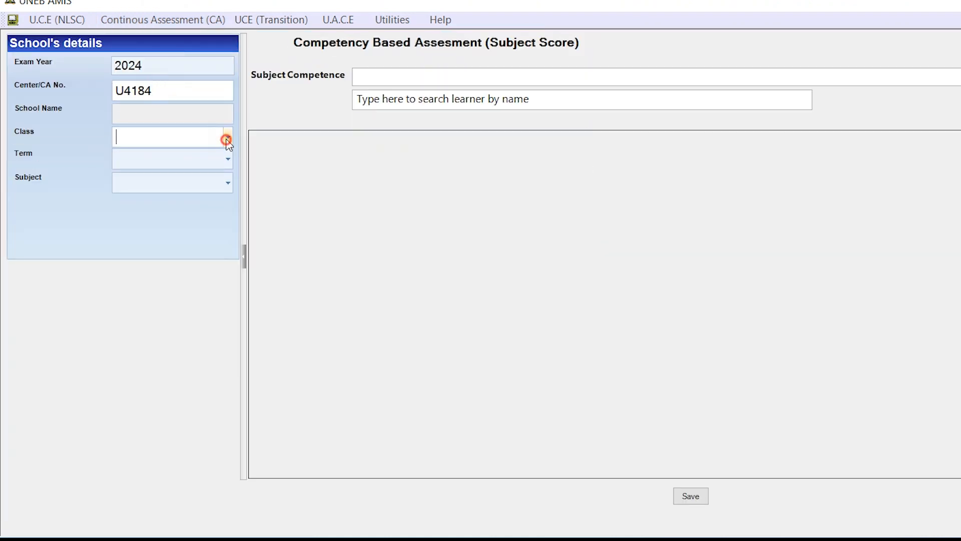
{"action": "left_click", "coordinate": [209, 156]}
{"action": "left_click", "coordinate": [228, 160]}
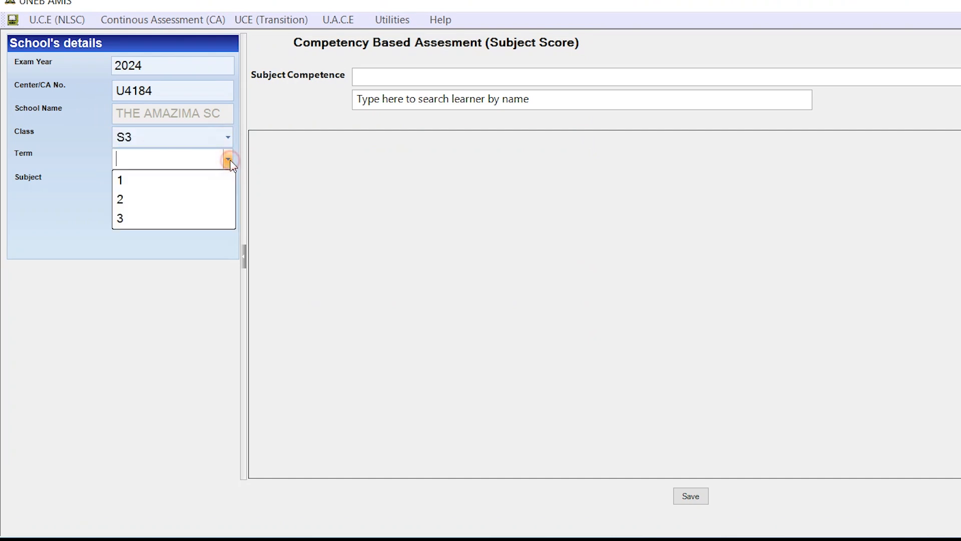
{"action": "left_click", "coordinate": [196, 197]}
{"action": "left_click", "coordinate": [228, 183]}
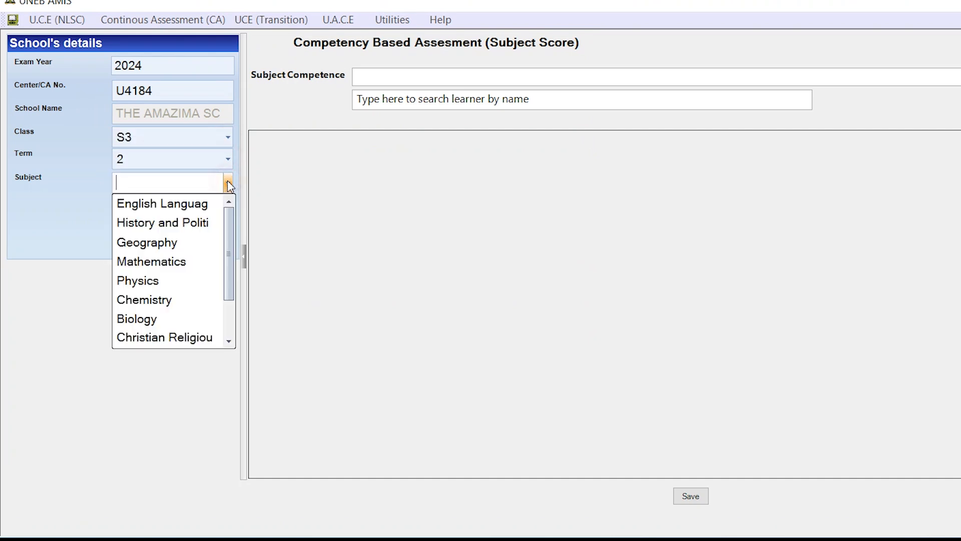
{"action": "left_click", "coordinate": [179, 262]}
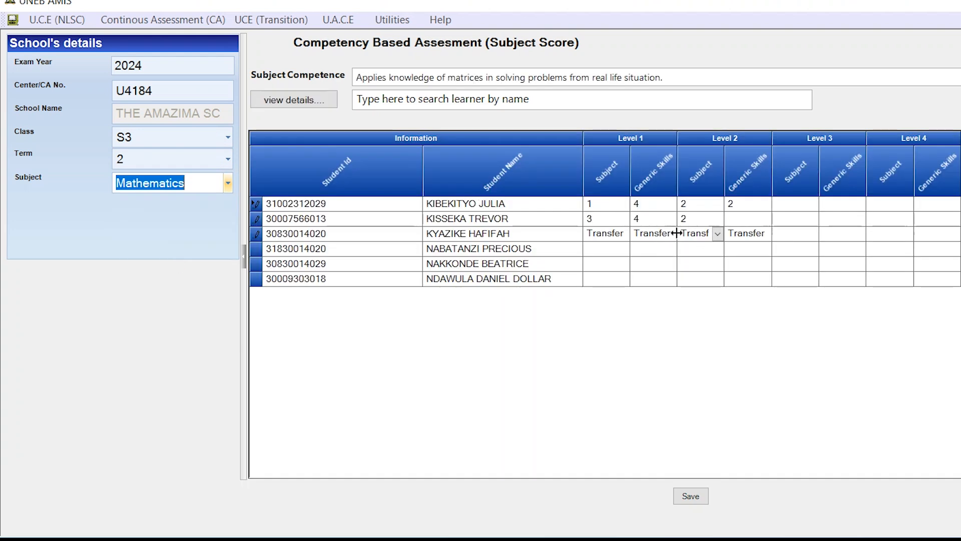
Check the imported scores for Chemistry and Physics in the same class and term.
{"action": "left_click", "coordinate": [230, 186]}
{"action": "left_click", "coordinate": [174, 244]}
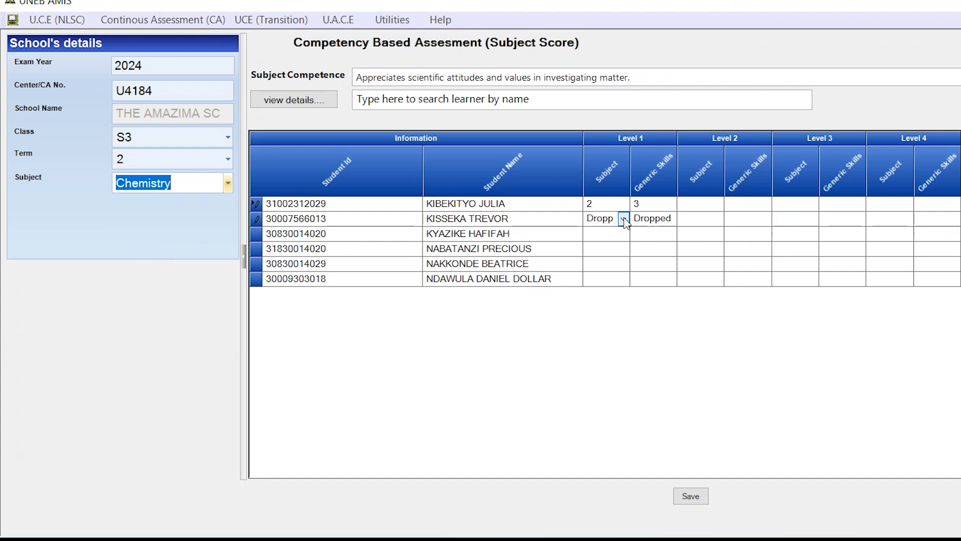
{"action": "left_click", "coordinate": [227, 183]}
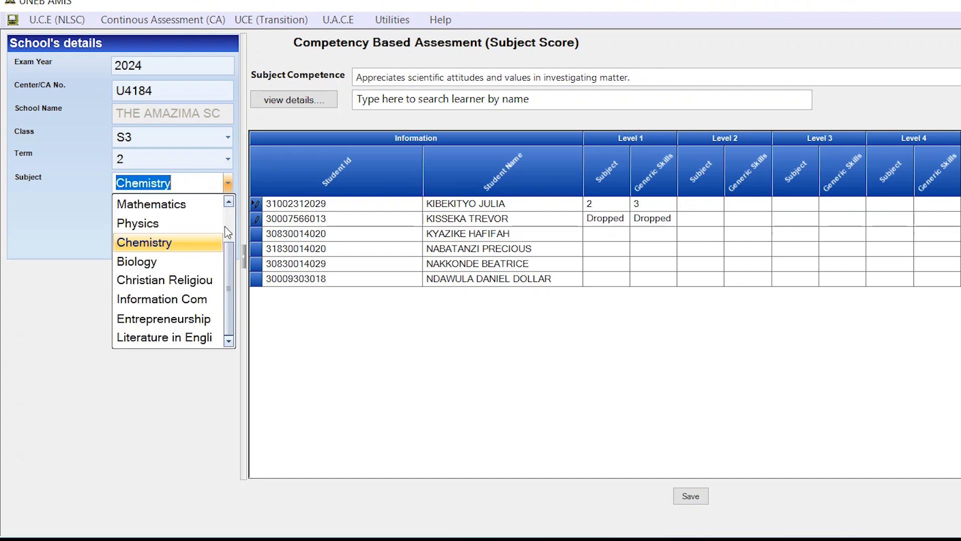
{"action": "left_click", "coordinate": [166, 223]}
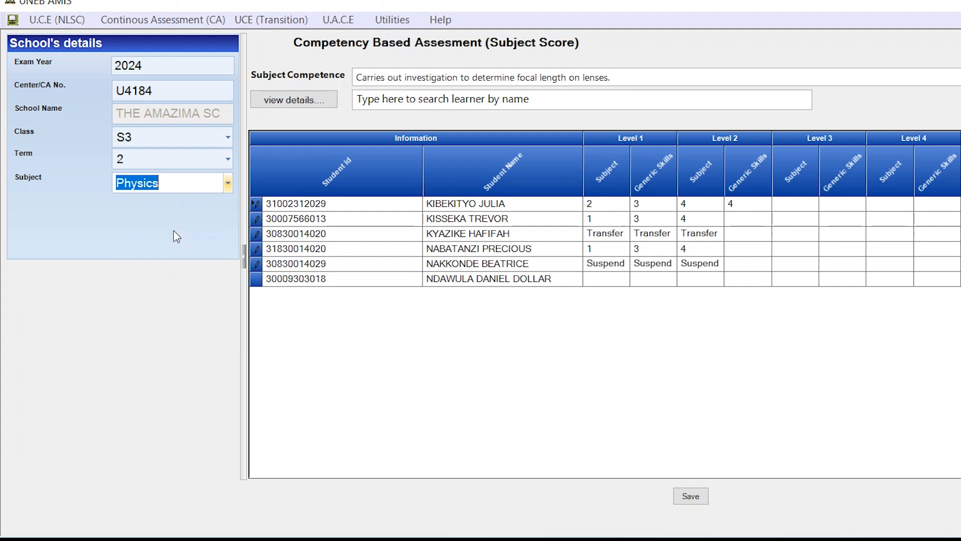